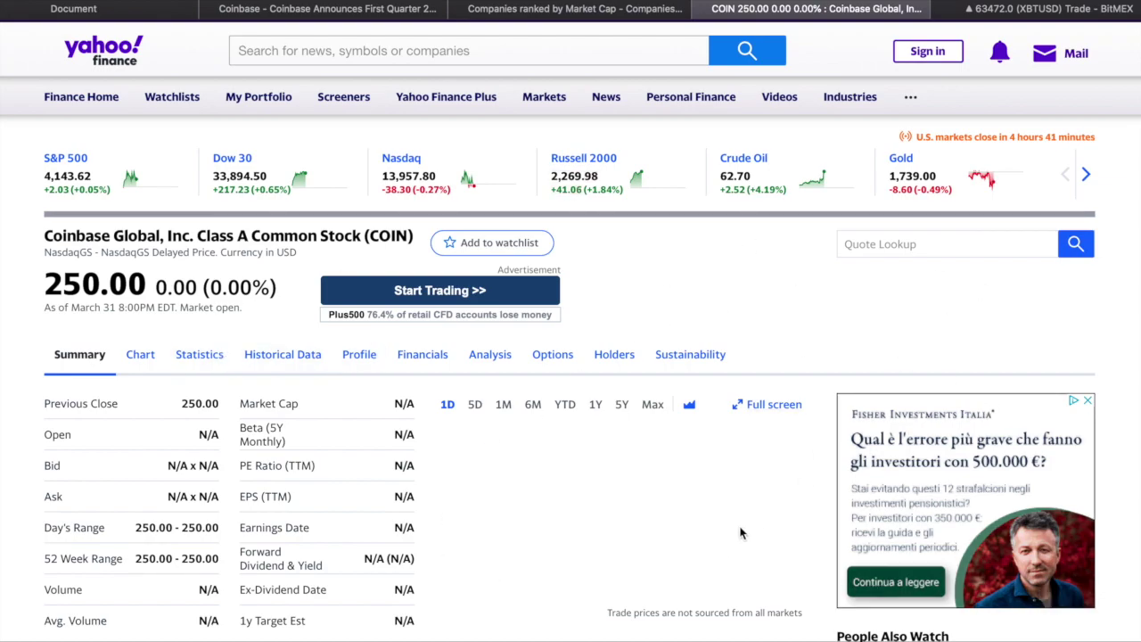
# - Scroll through the current page, then close the Yahoo Finance COIN quote tab
pyautogui.scroll(-1, 741, 532)
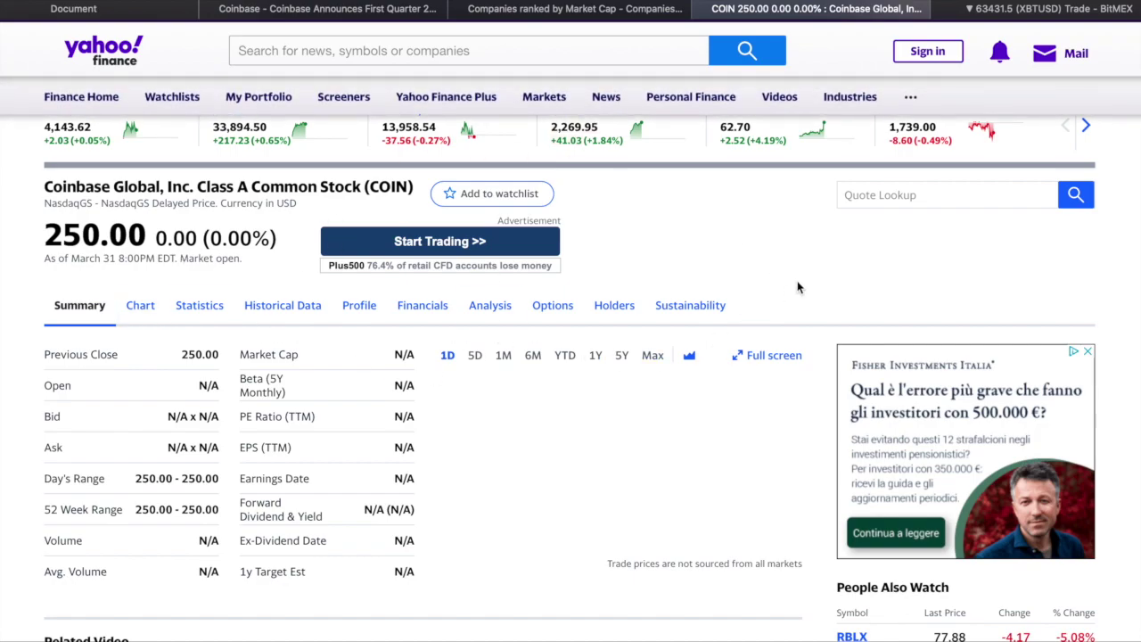
pyautogui.scroll(1, 797, 287)
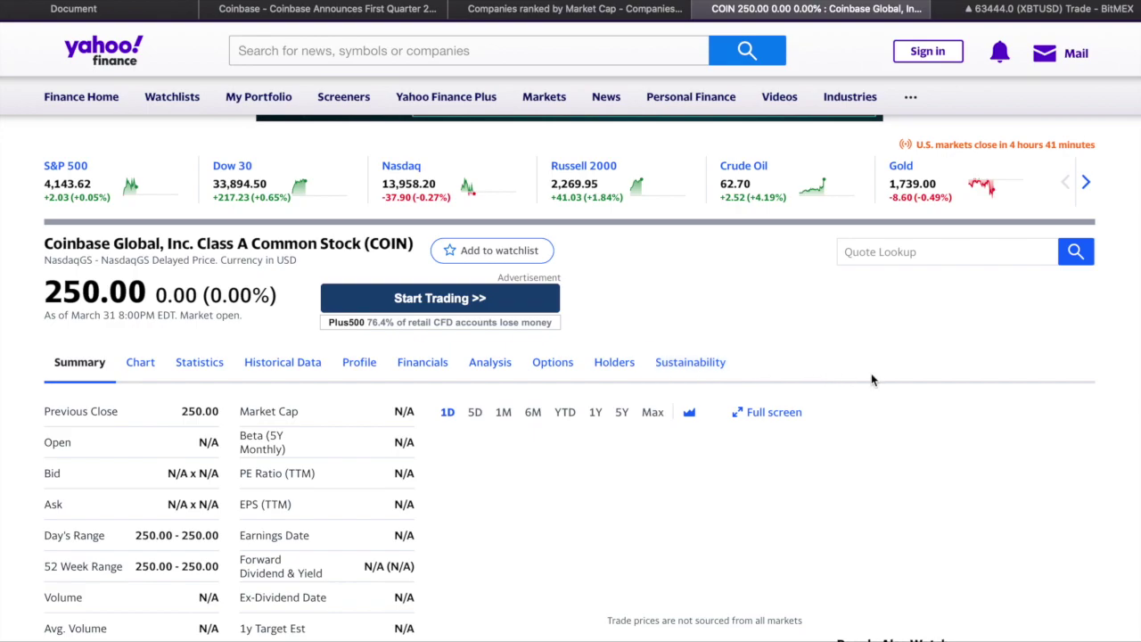
pyautogui.scroll(-1, 820, 456)
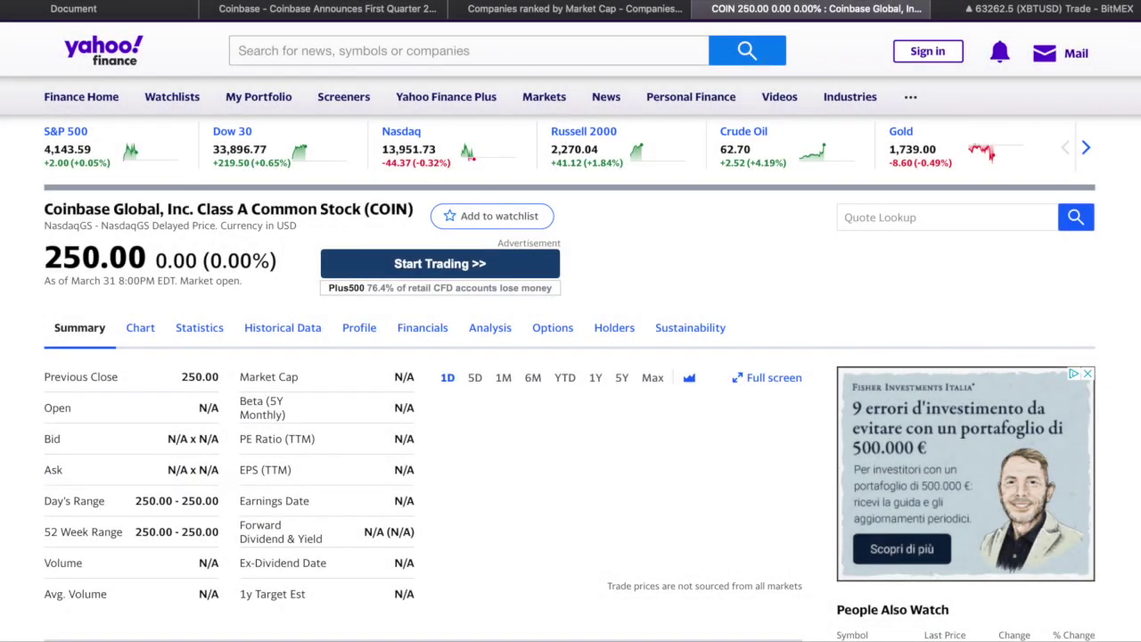
pyautogui.click(702, 9)
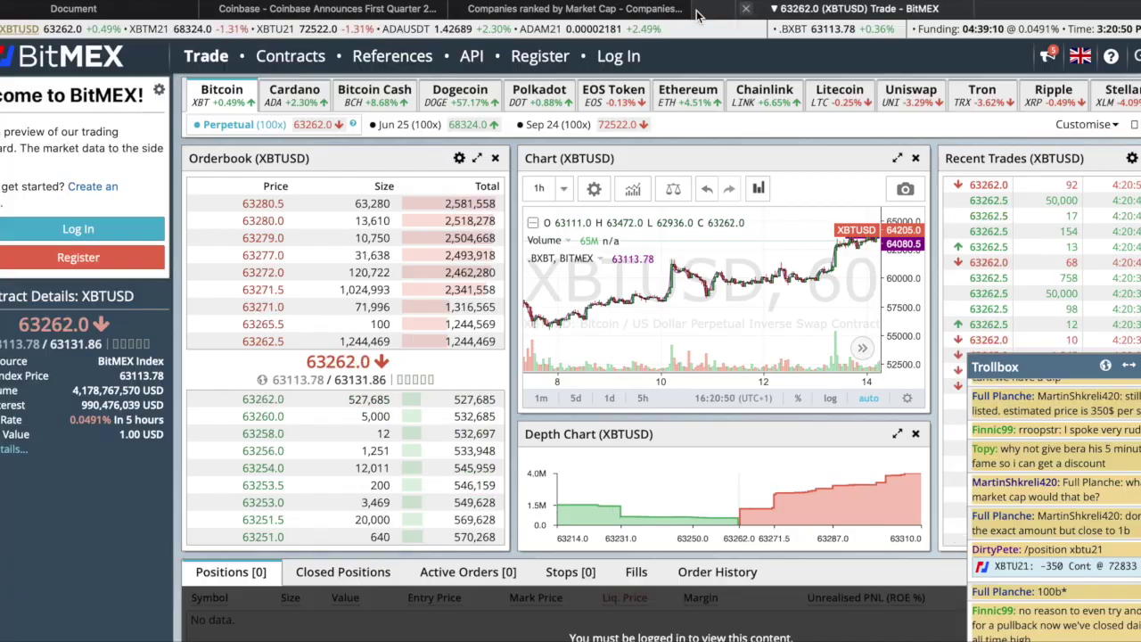
# - Compare the press release and balance-sheet document, marking 'Estimated' in the release title
pyautogui.click(415, 9)
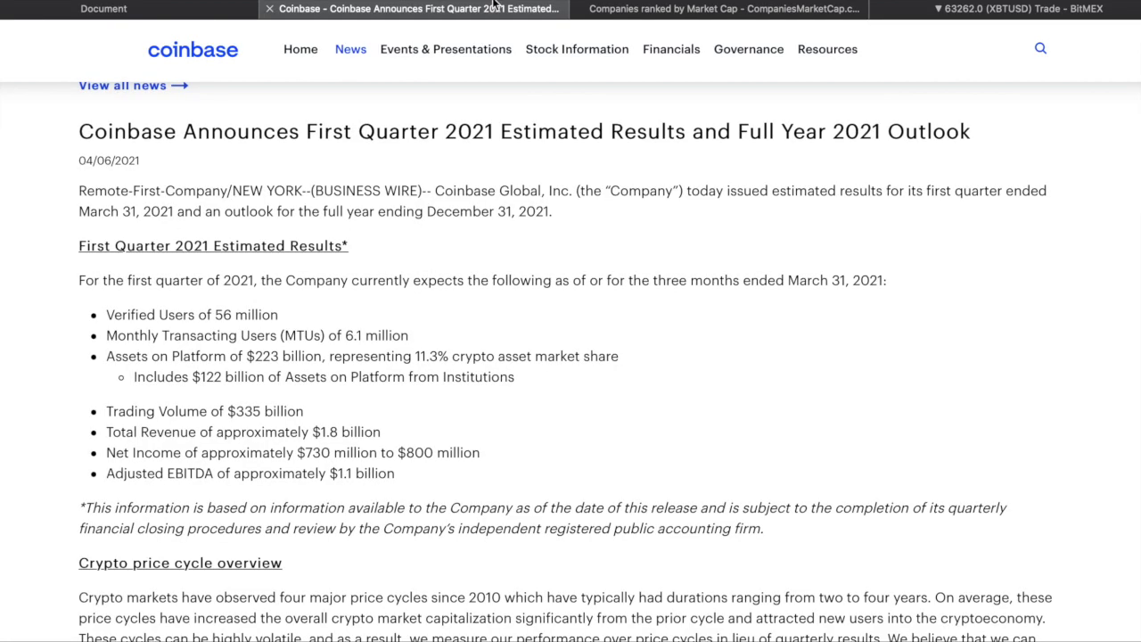
pyautogui.click(103, 10)
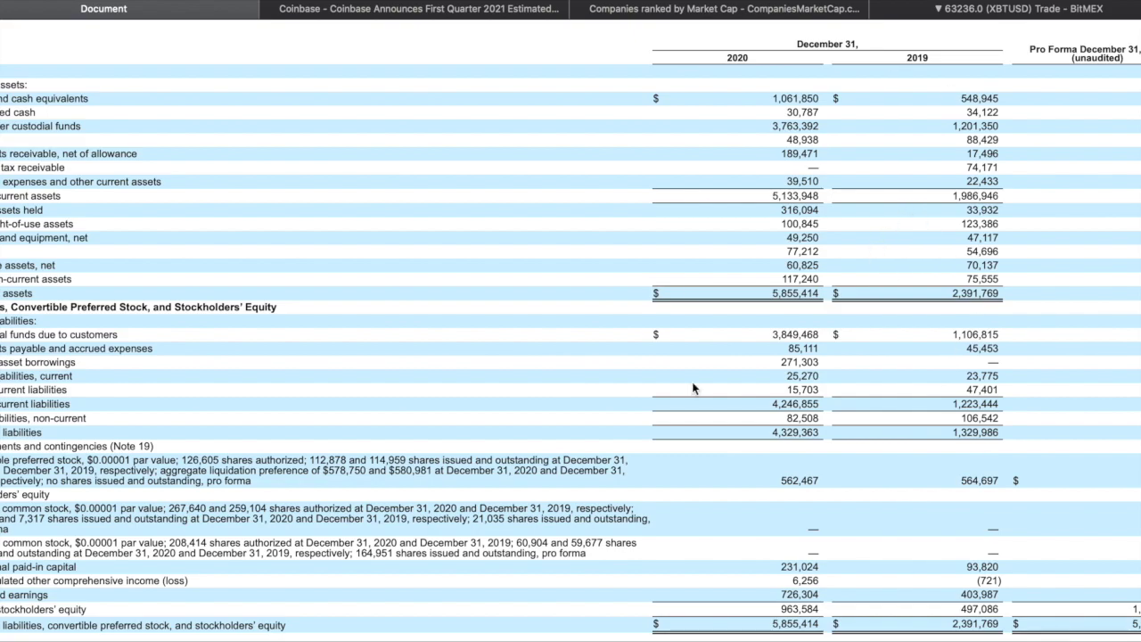
pyautogui.click(382, 13)
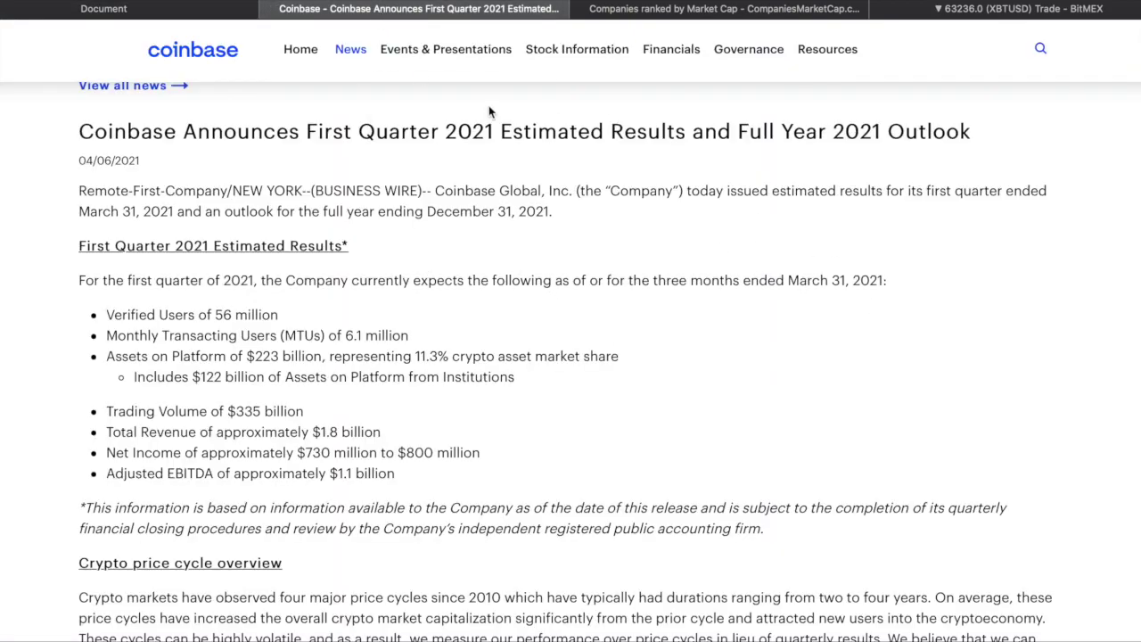
pyautogui.moveTo(497, 133); pyautogui.dragTo(611, 134)
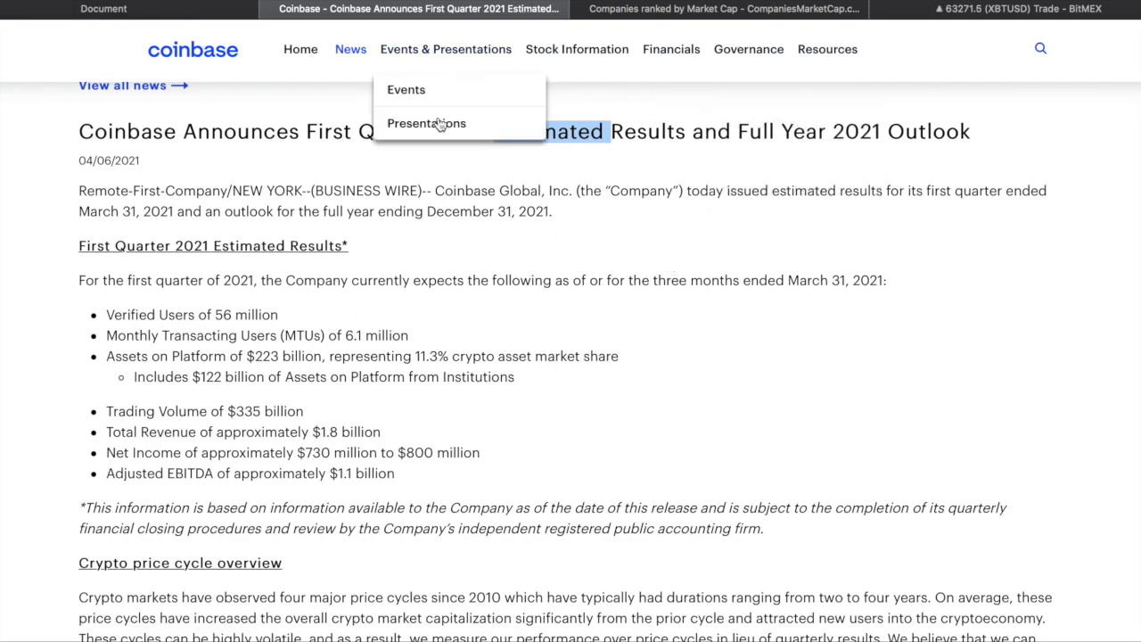
pyautogui.hotkey('ctrl', 'shift', 'Tab')
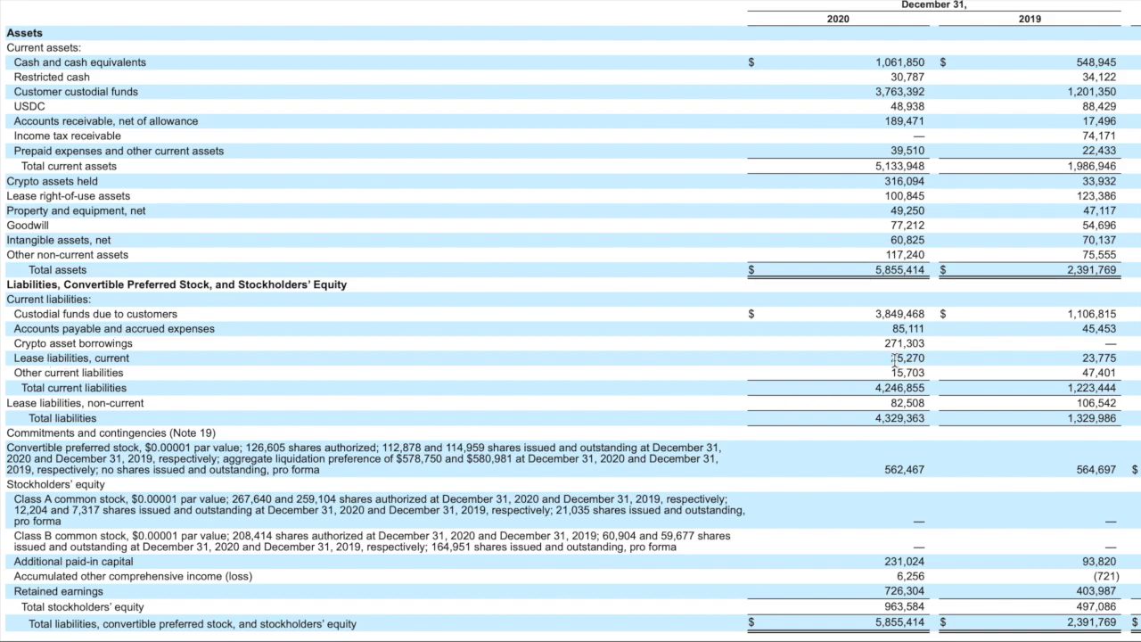
# - Select the 2020 total current liabilities (4,246,855) and custodial funds (3,849,468) figures
pyautogui.doubleClick(896, 388)
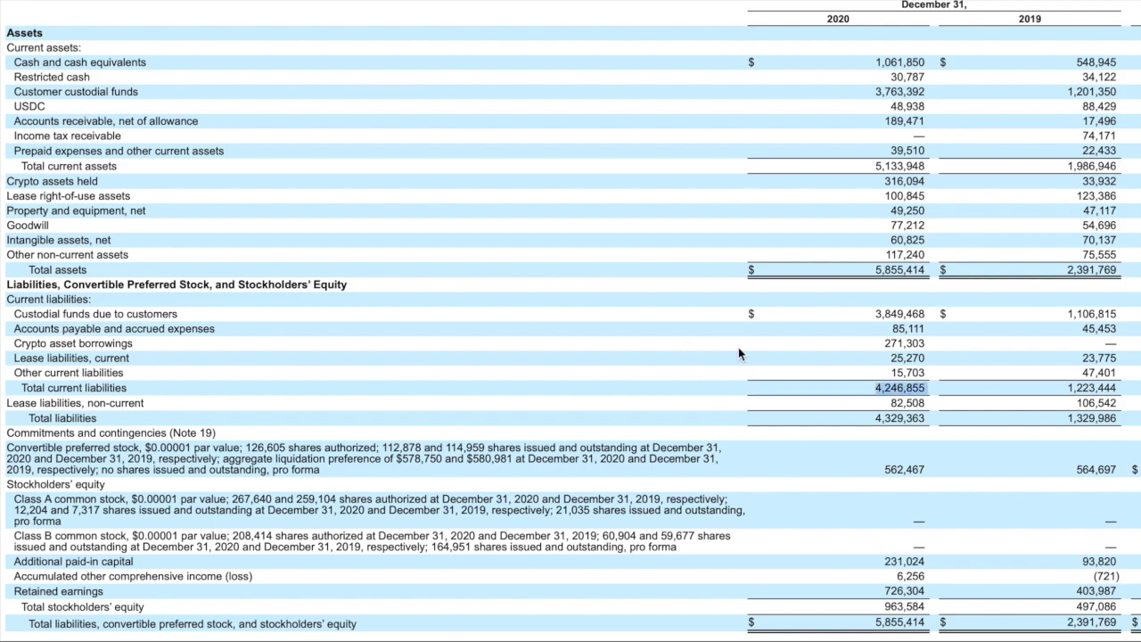
pyautogui.moveTo(879, 314); pyautogui.dragTo(936, 318)
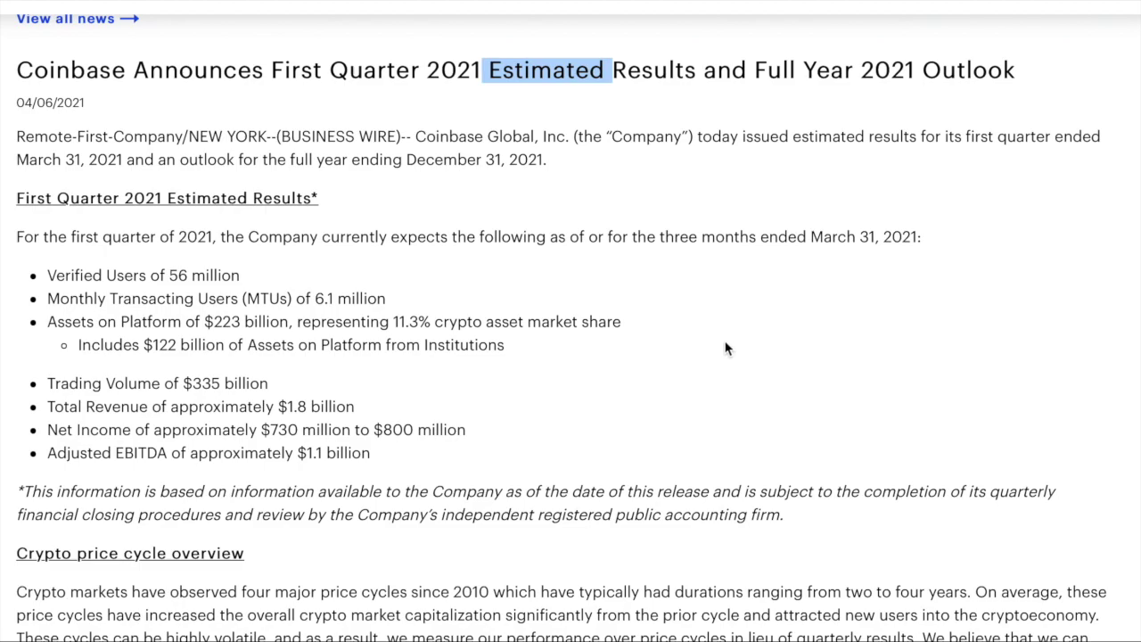
pyautogui.scroll(3, 726, 348)
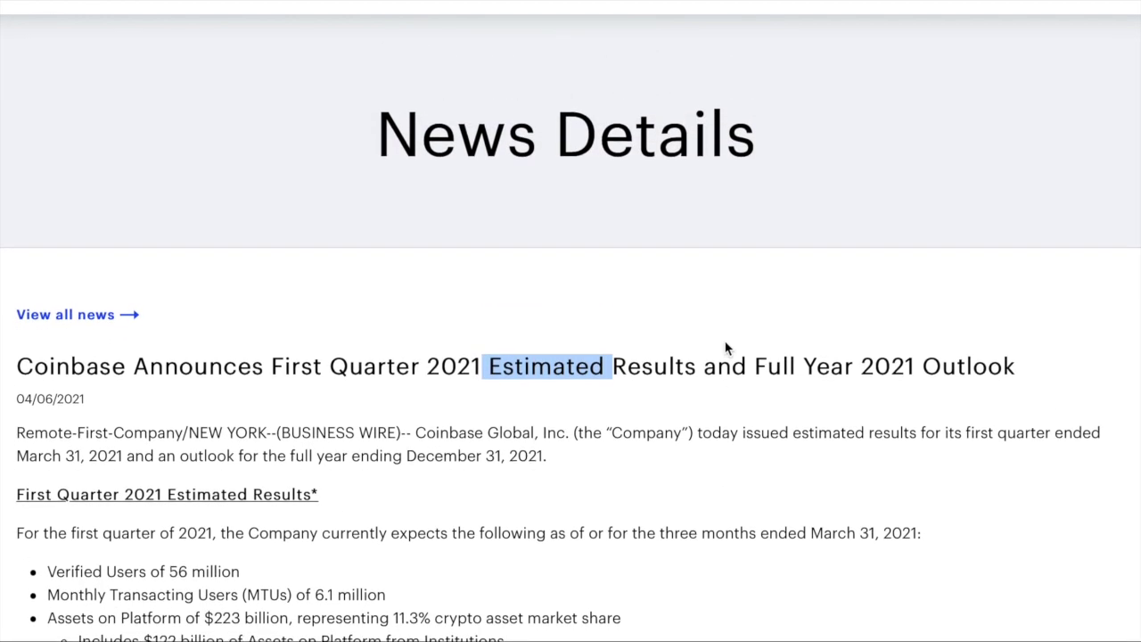
pyautogui.scroll(-7, 727, 348)
pyautogui.scroll(3, 726, 348)
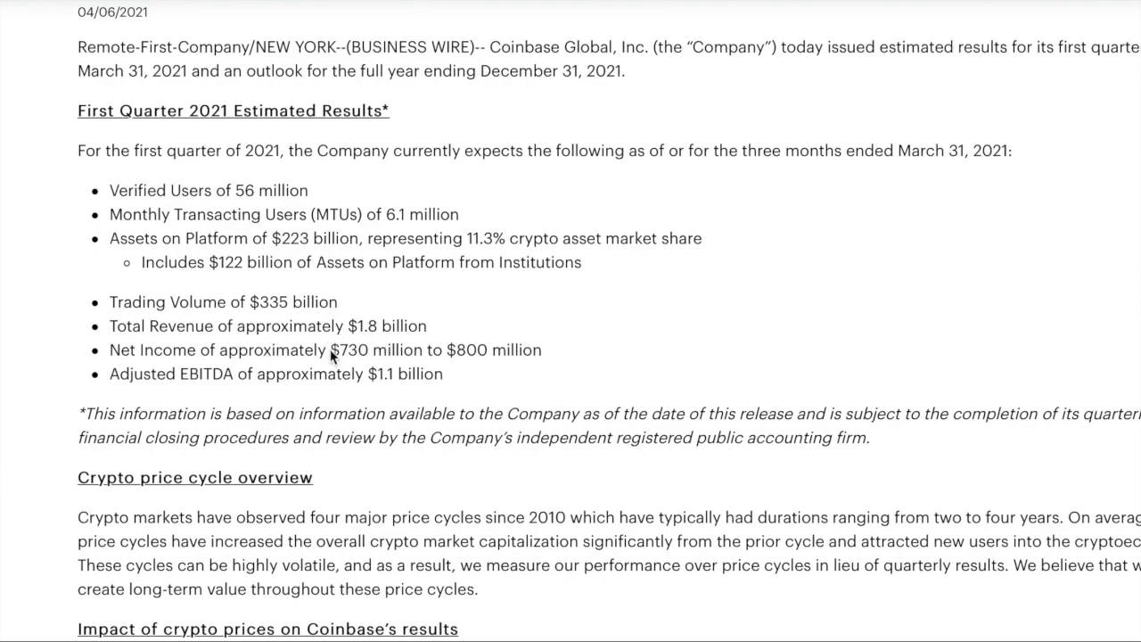
pyautogui.moveTo(330, 354); pyautogui.dragTo(553, 355)
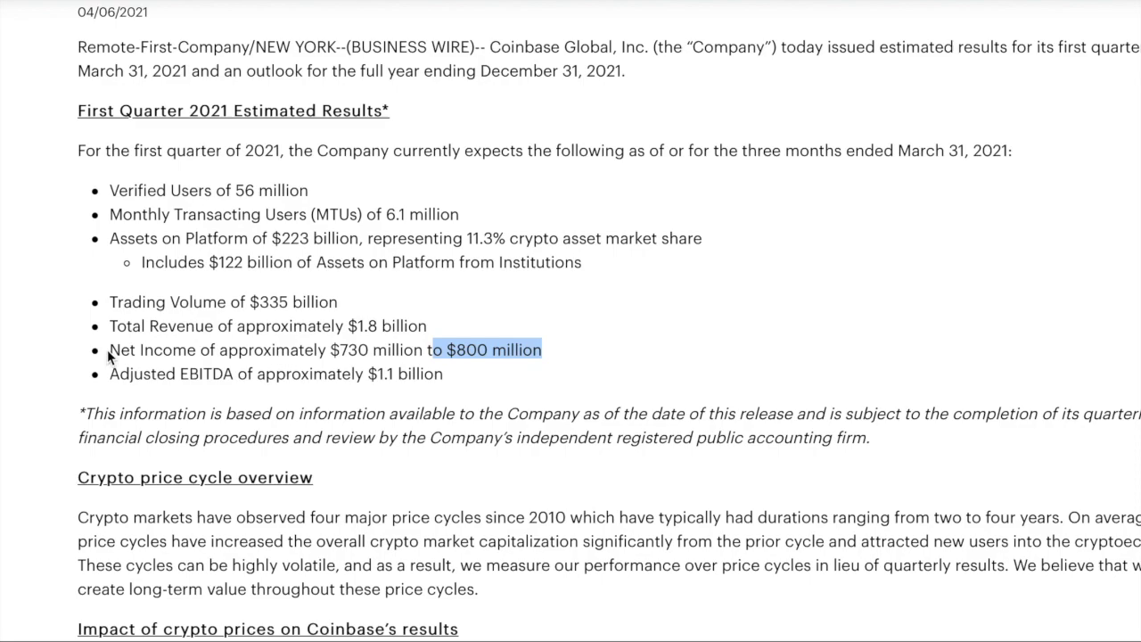
pyautogui.moveTo(108, 351); pyautogui.dragTo(248, 350)
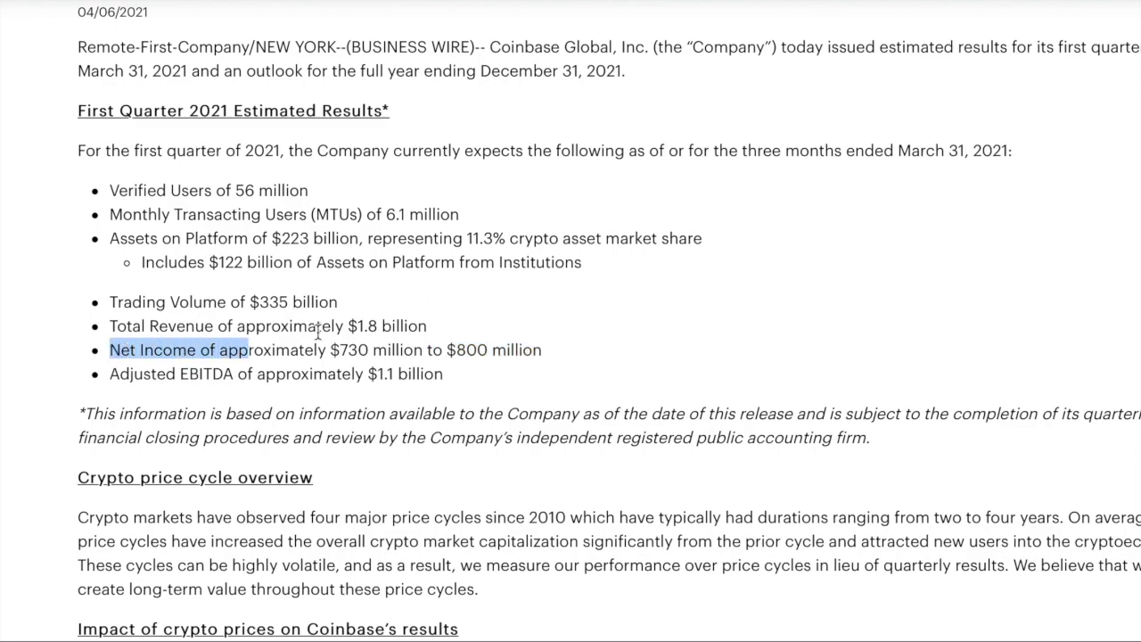
pyautogui.moveTo(541, 350); pyautogui.dragTo(318, 351)
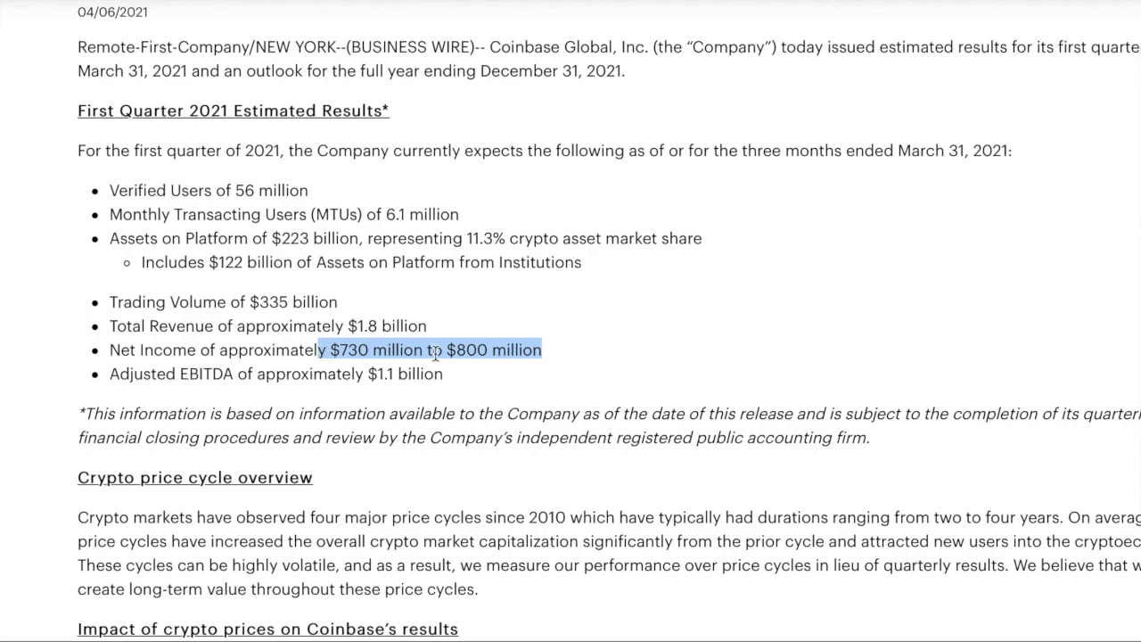
pyautogui.click(704, 344)
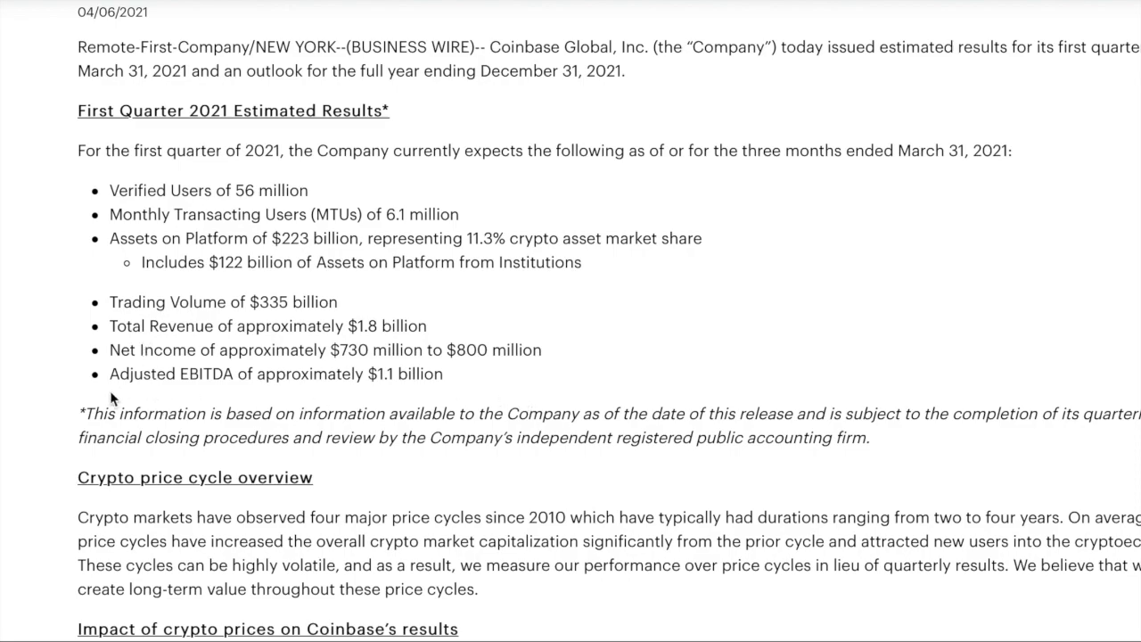
pyautogui.moveTo(378, 374); pyautogui.dragTo(435, 374)
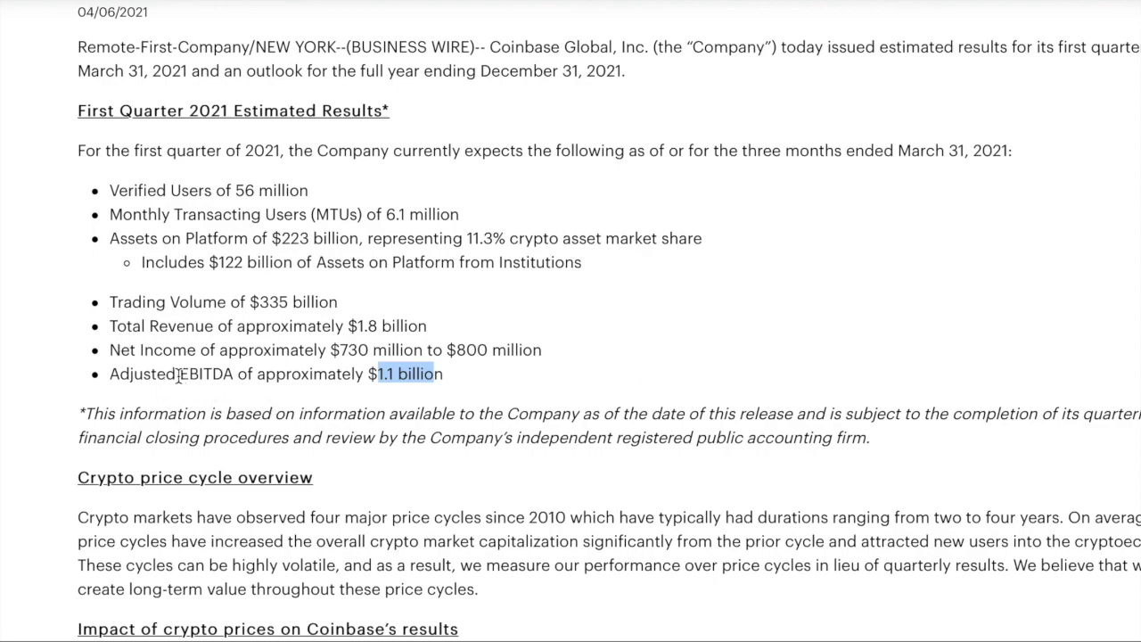
pyautogui.moveTo(178, 374); pyautogui.dragTo(253, 375)
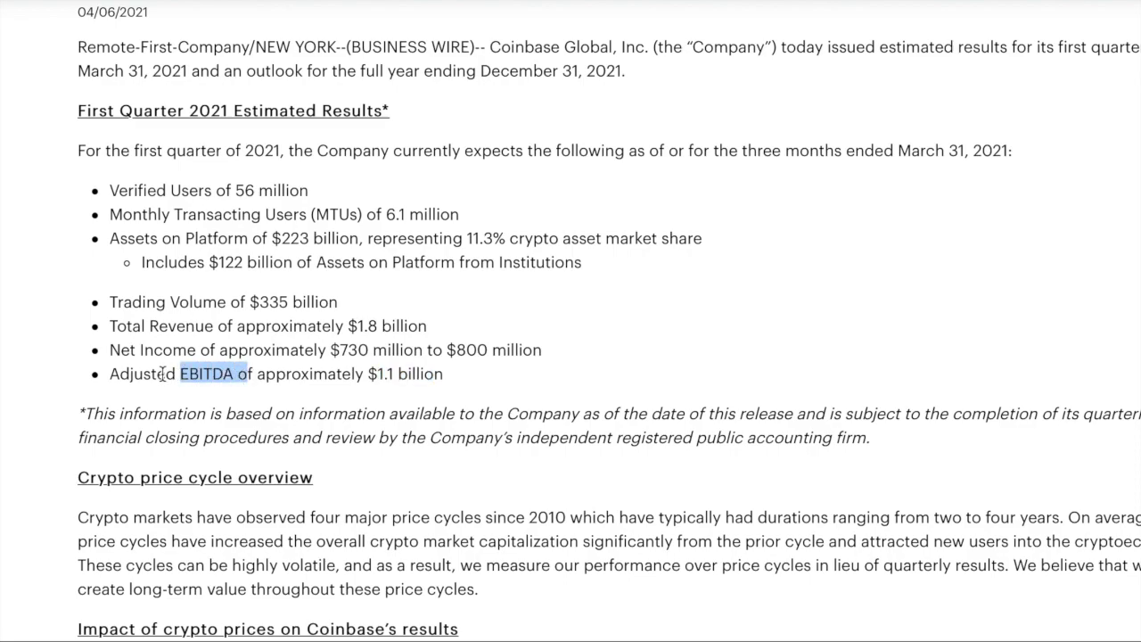
pyautogui.moveTo(177, 374); pyautogui.dragTo(76, 374)
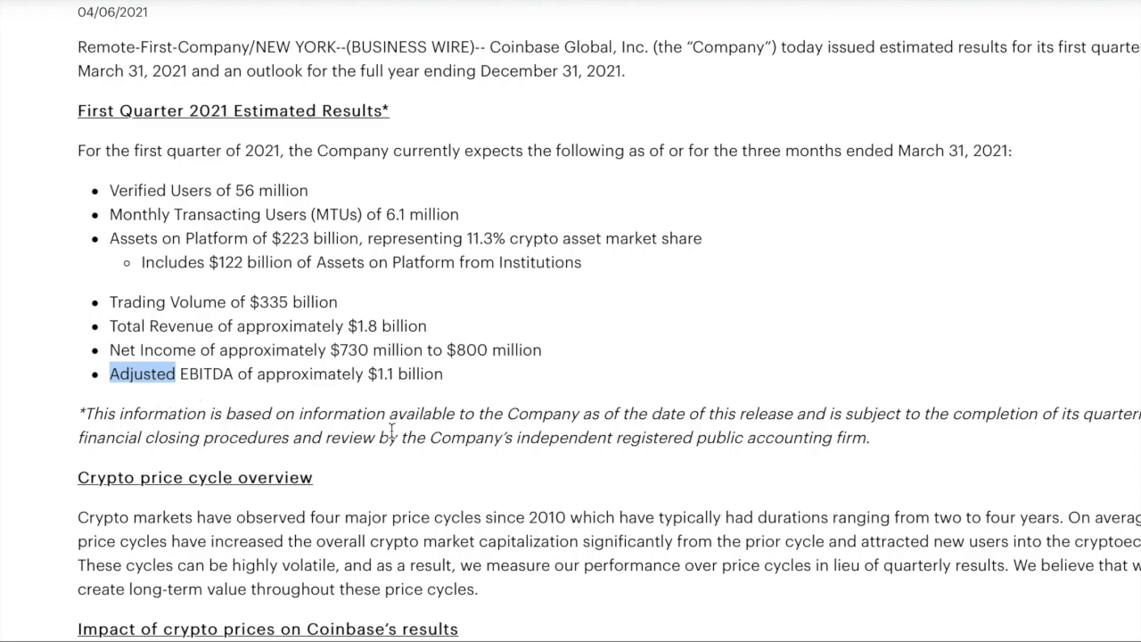
pyautogui.moveTo(368, 374); pyautogui.dragTo(453, 377)
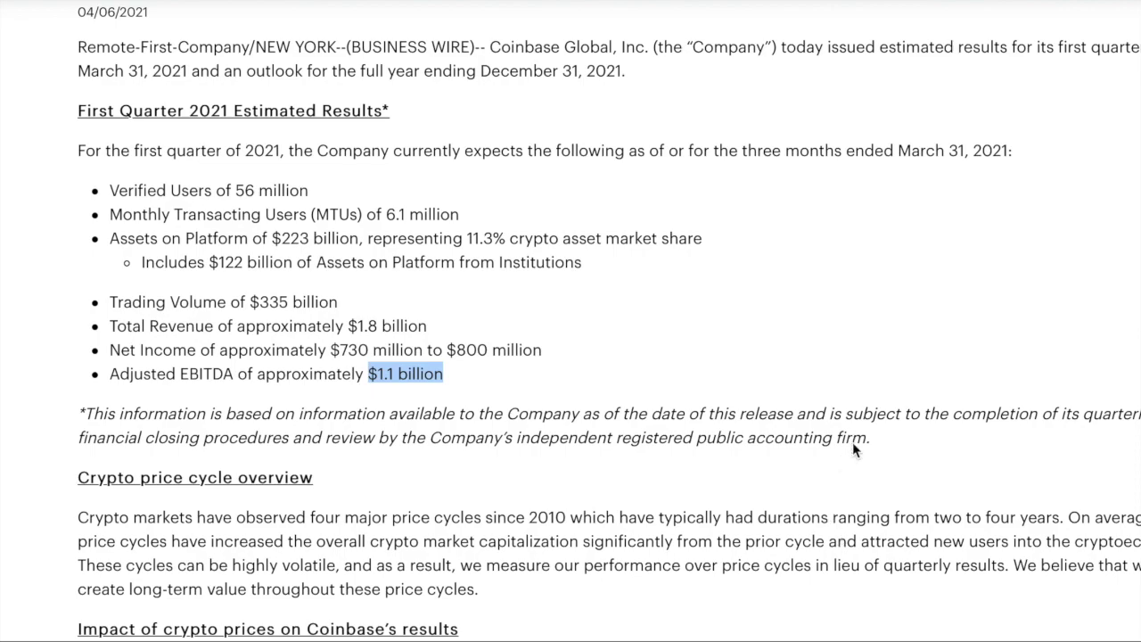
pyautogui.scroll(2, 853, 446)
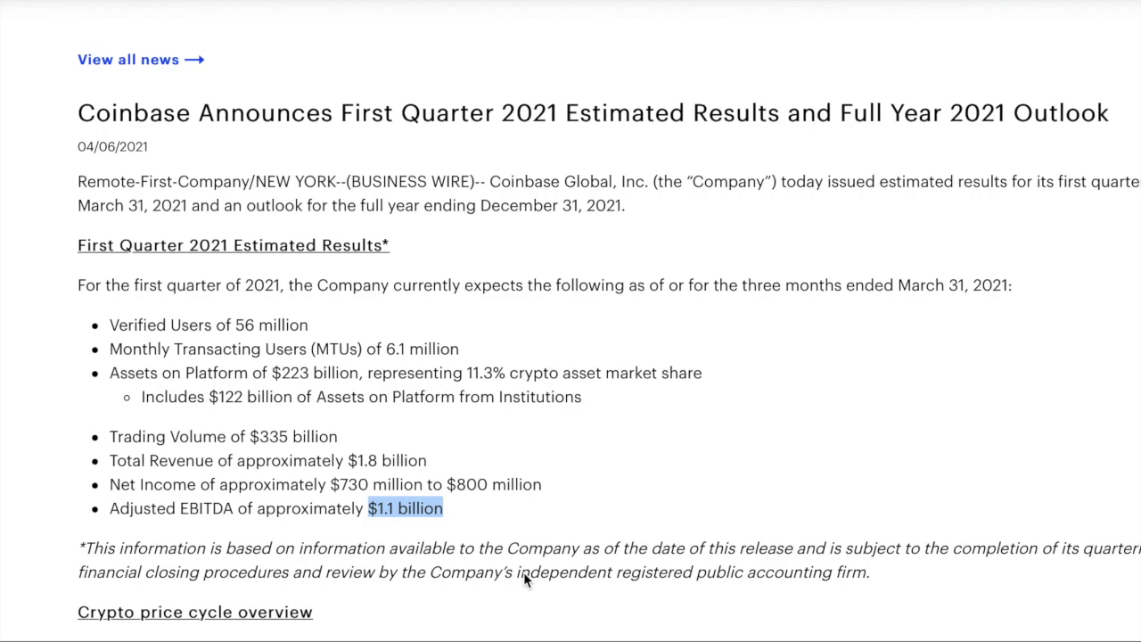
# - Review the 2021 MTU scenarios, selecting 'MTUs of', then jump back to the article top
pyautogui.scroll(-1, 695, 371)
pyautogui.scroll(1, 696, 371)
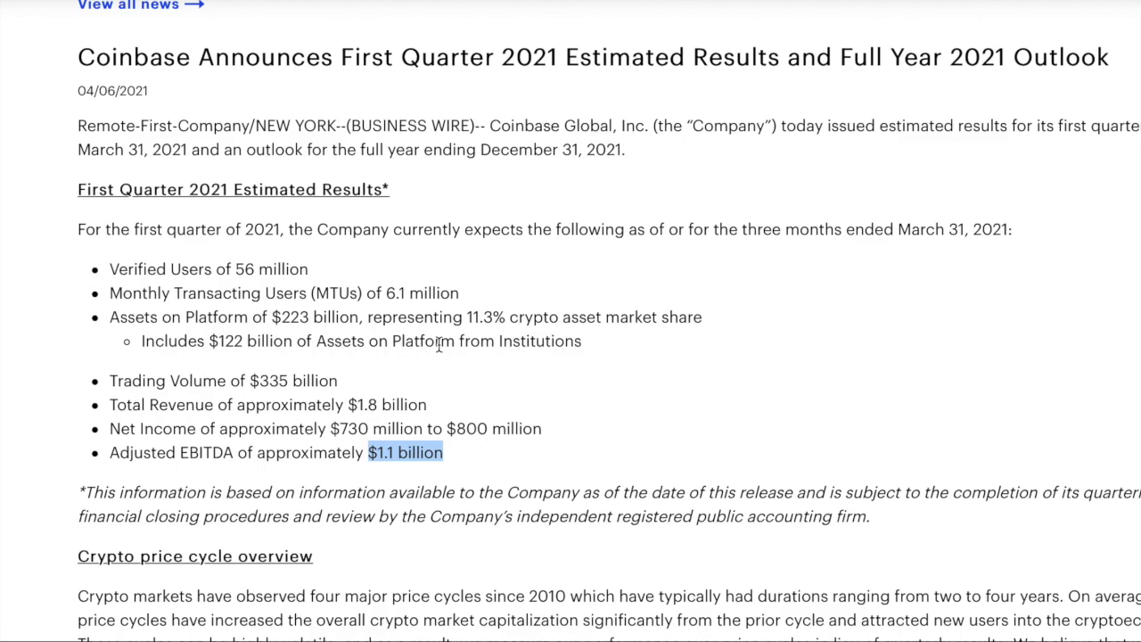
pyautogui.scroll(-6, 439, 345)
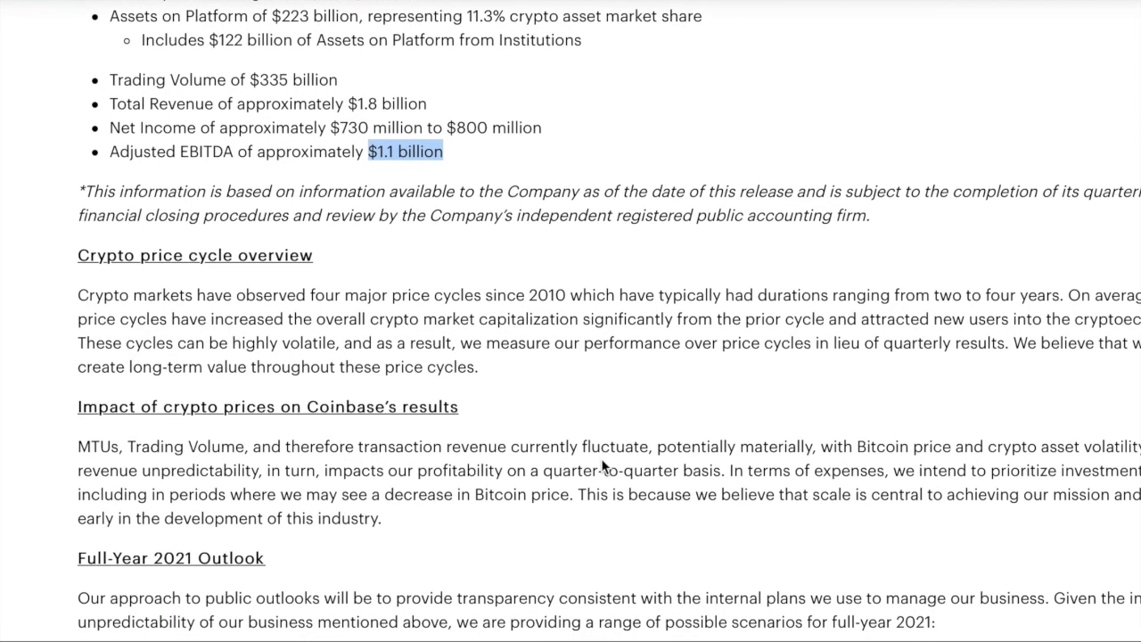
pyautogui.scroll(-2, 601, 459)
pyautogui.scroll(1, 445, 402)
pyautogui.moveTo(322, 399); pyautogui.dragTo(257, 400)
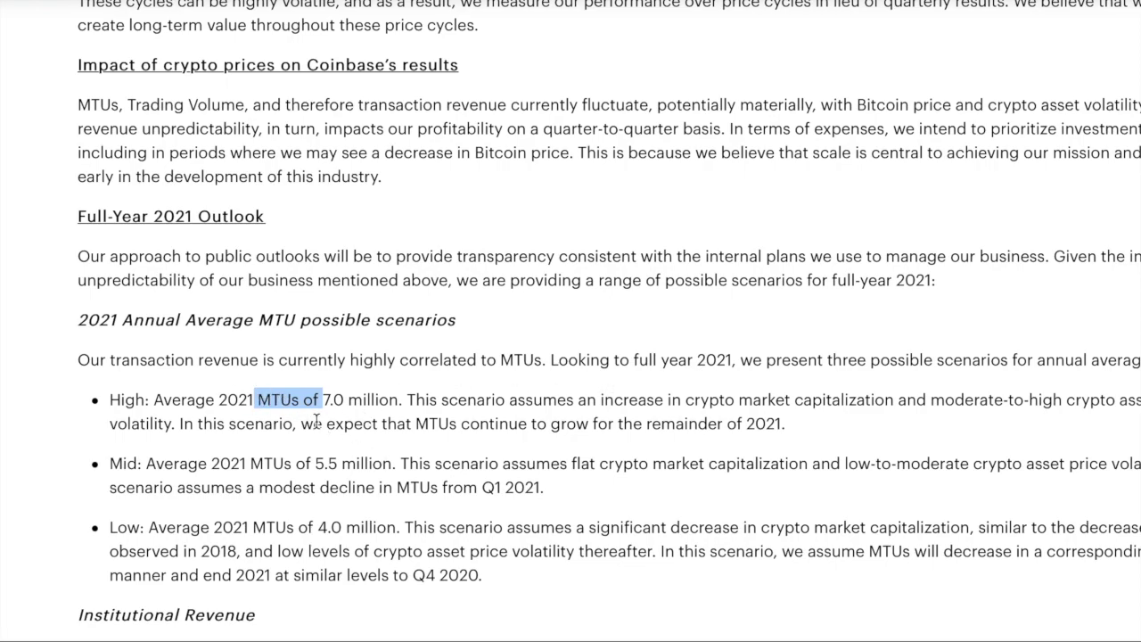
pyautogui.scroll(-1, 316, 419)
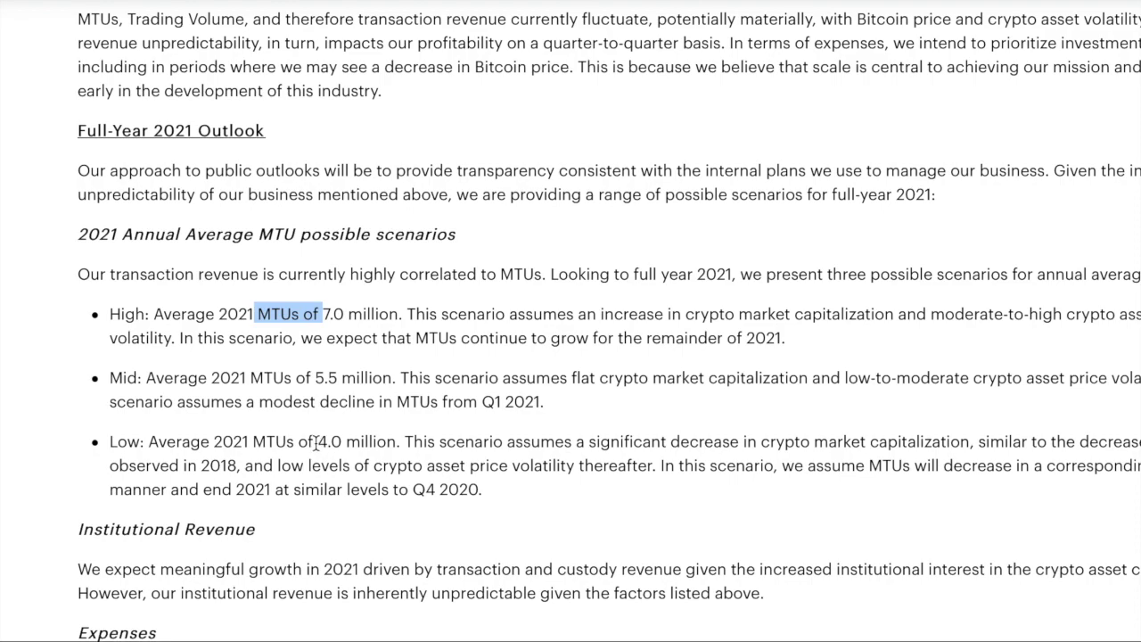
pyautogui.press('Home')
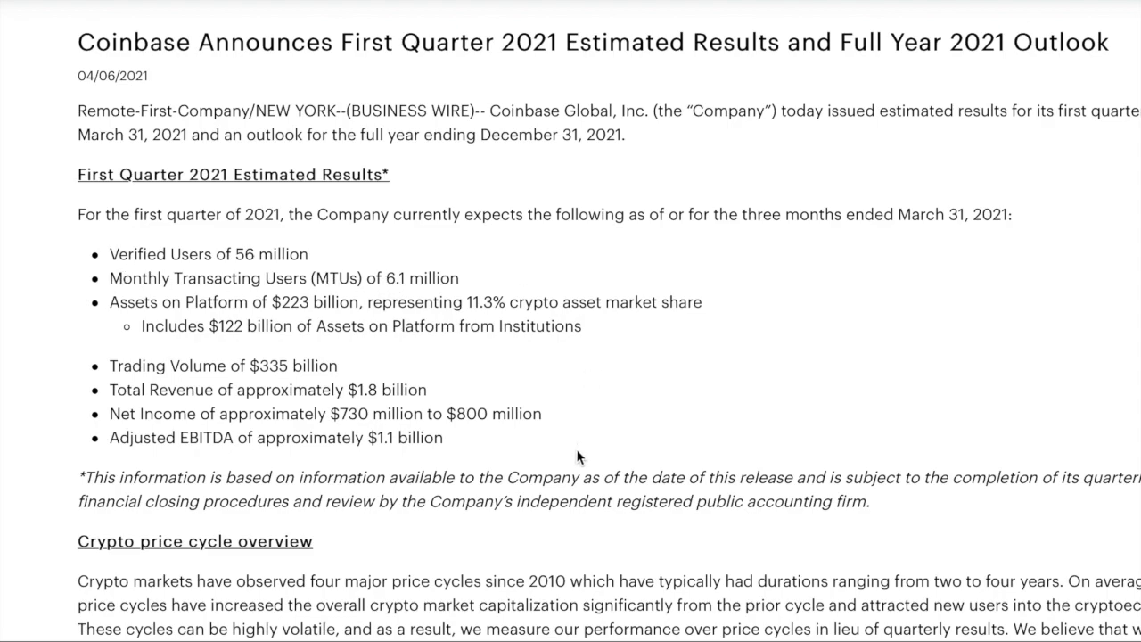
pyautogui.scroll(-10, 555, 489)
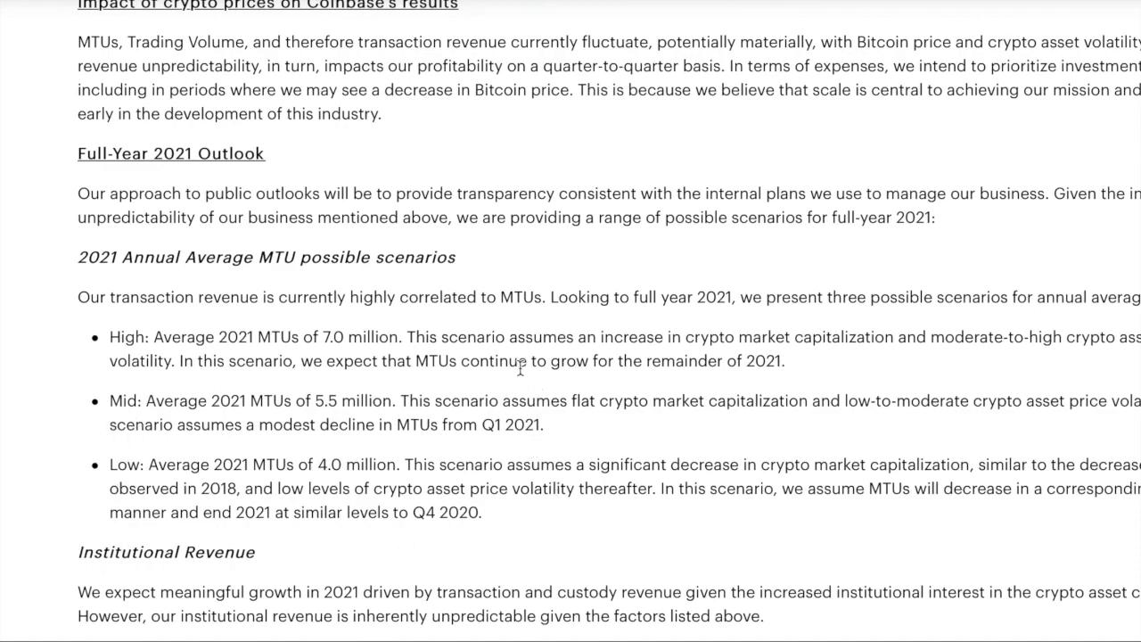
pyautogui.scroll(6, 711, 418)
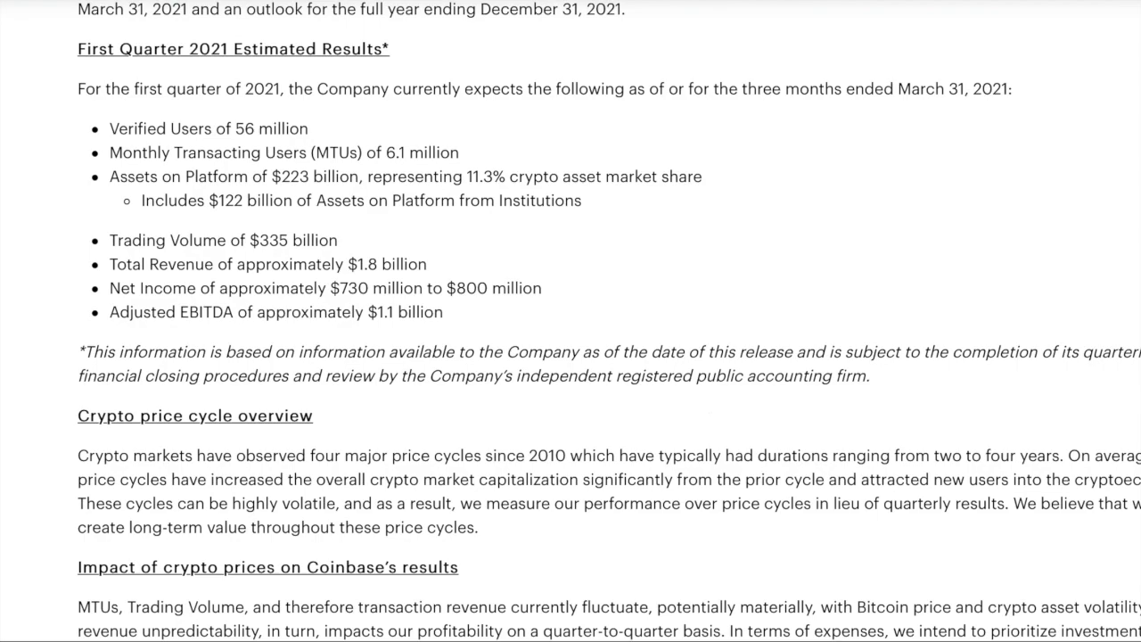
pyautogui.hotkey('ctrl', 'Left')
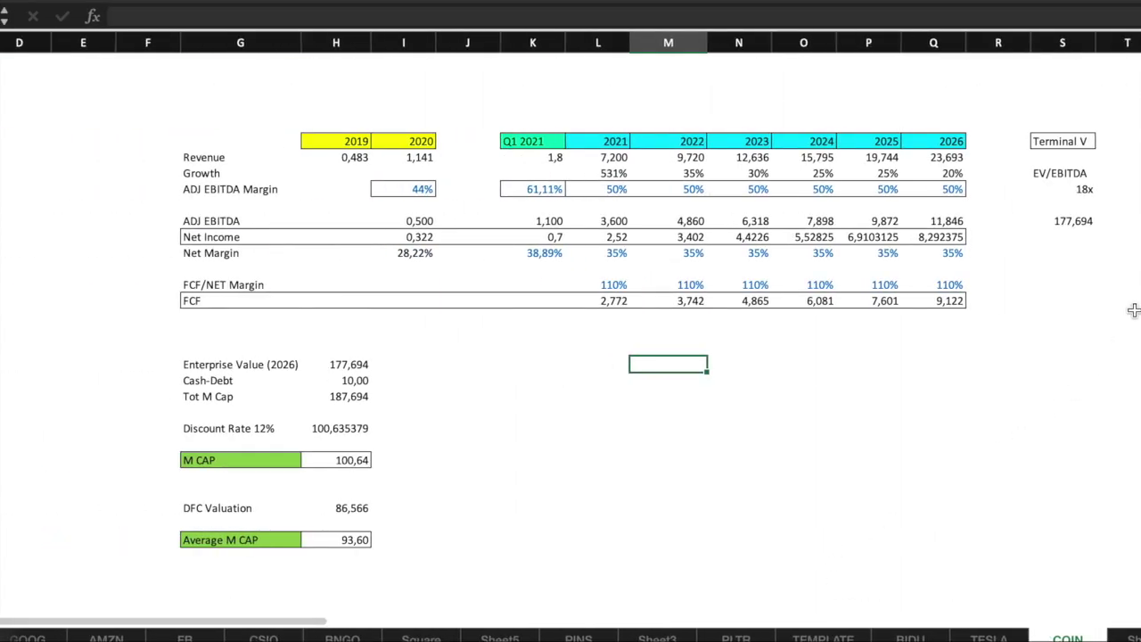
pyautogui.click(597, 173)
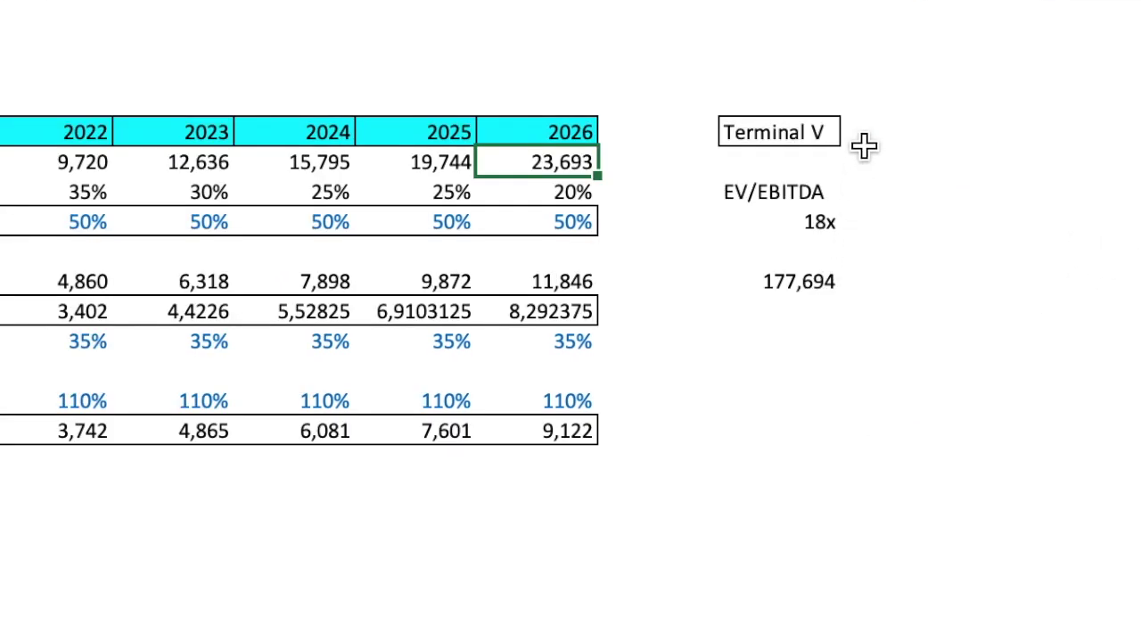
pyautogui.click(807, 203)
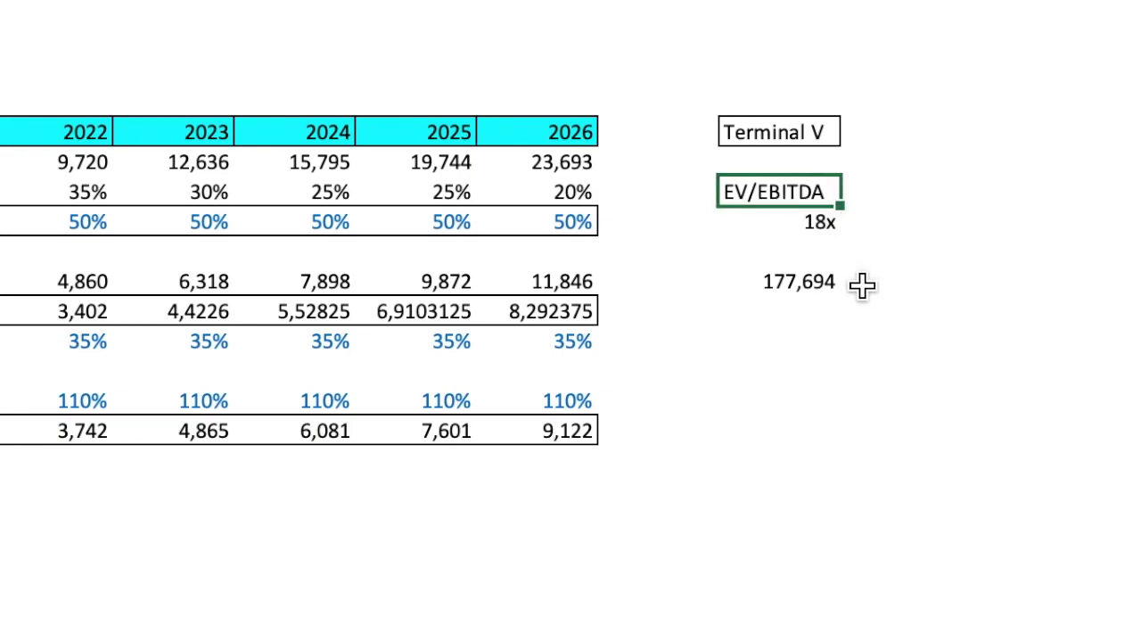
pyautogui.click(792, 223)
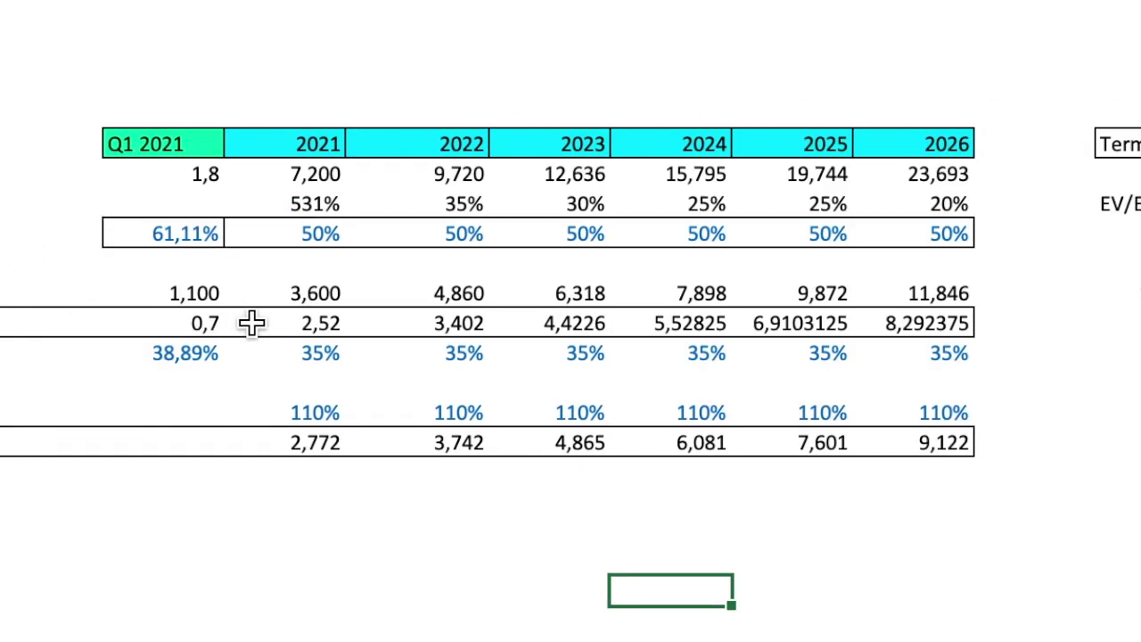
pyautogui.click(860, 290)
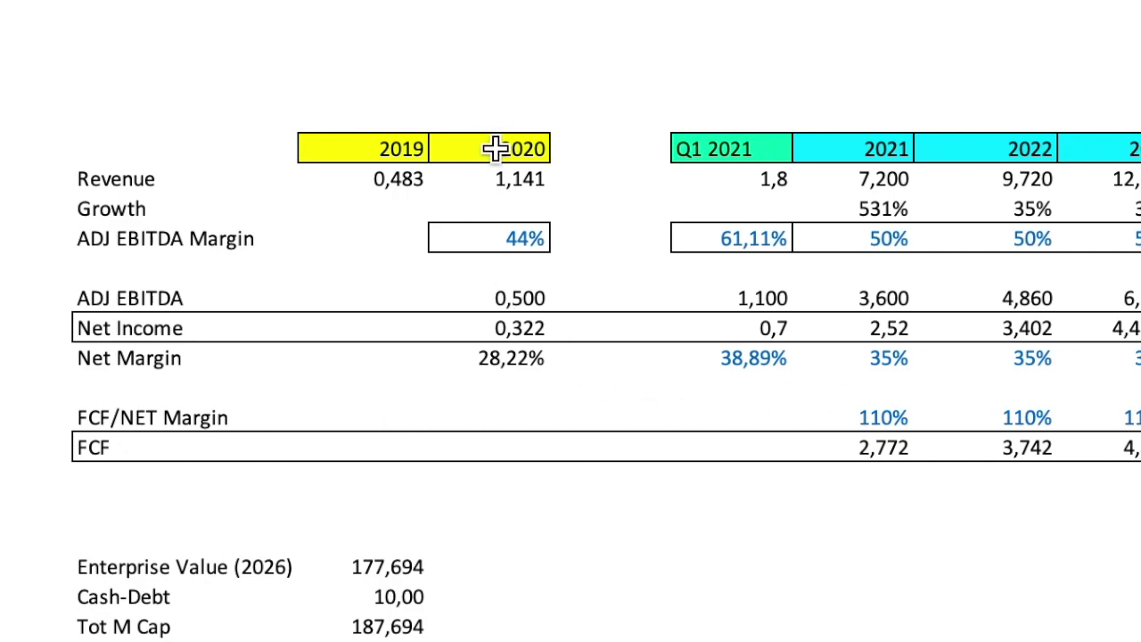
pyautogui.click(547, 365)
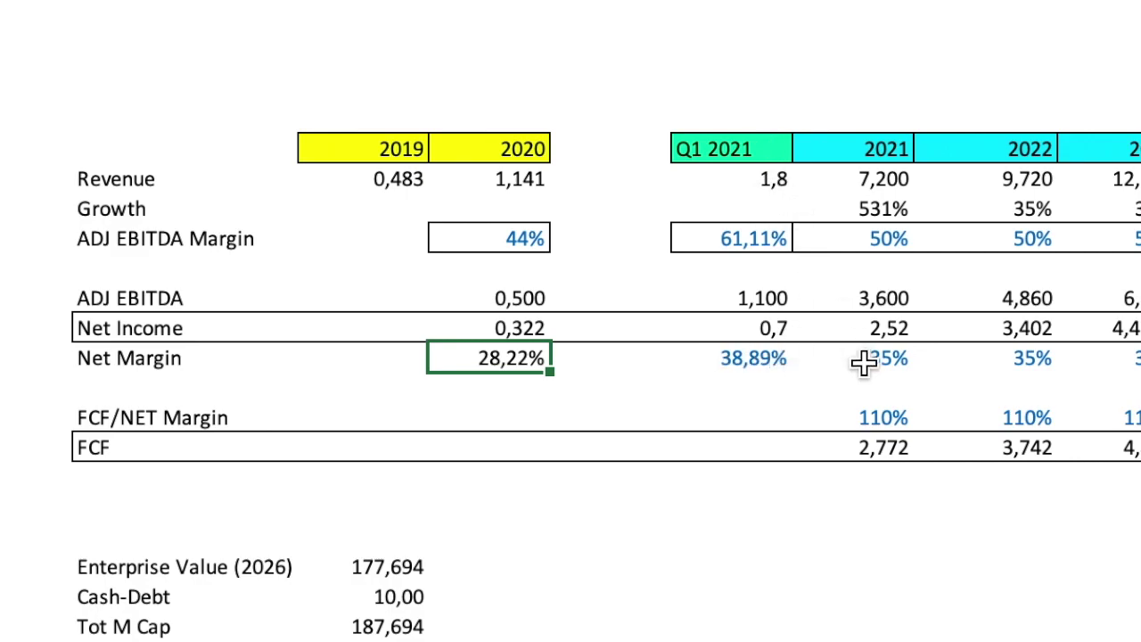
pyautogui.click(762, 359)
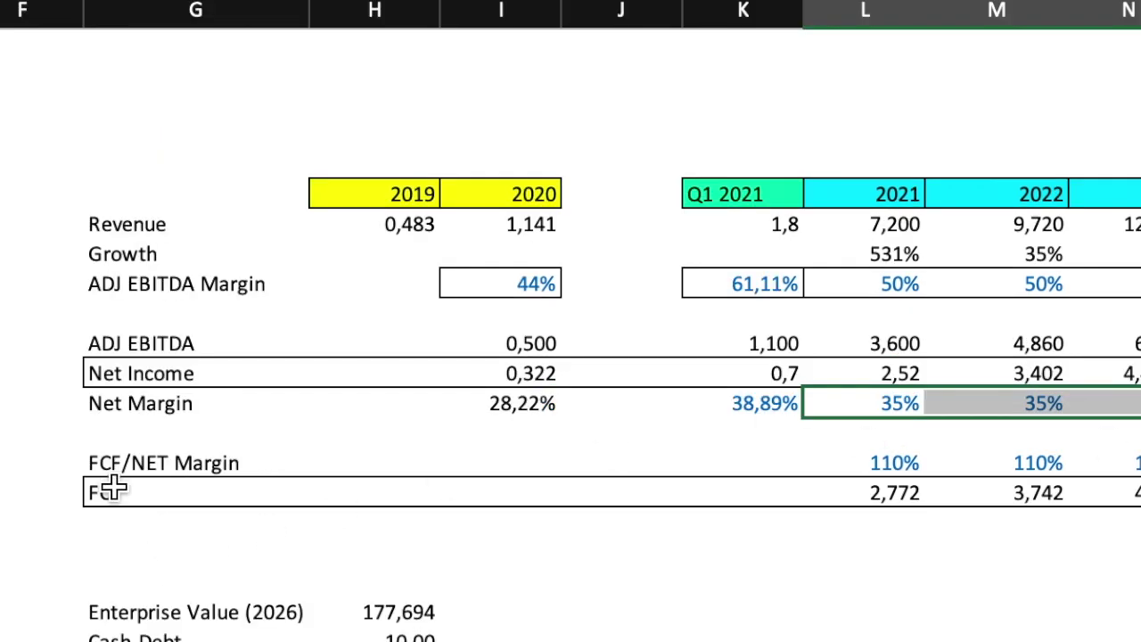
pyautogui.click(116, 464)
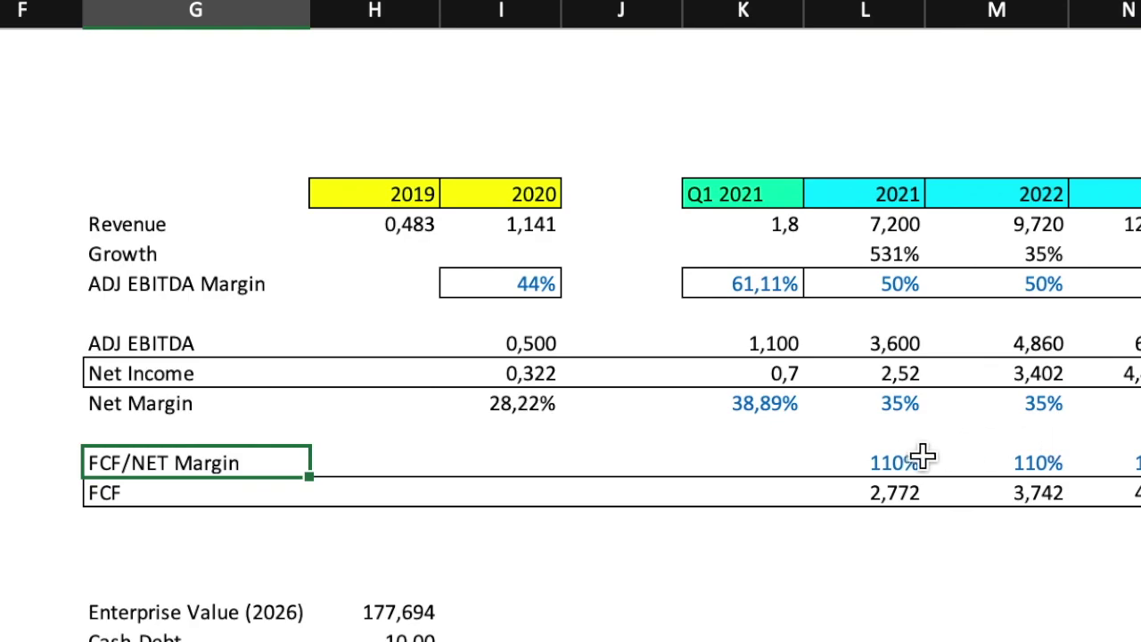
pyautogui.moveTo(880, 462); pyautogui.dragTo(1140, 461)
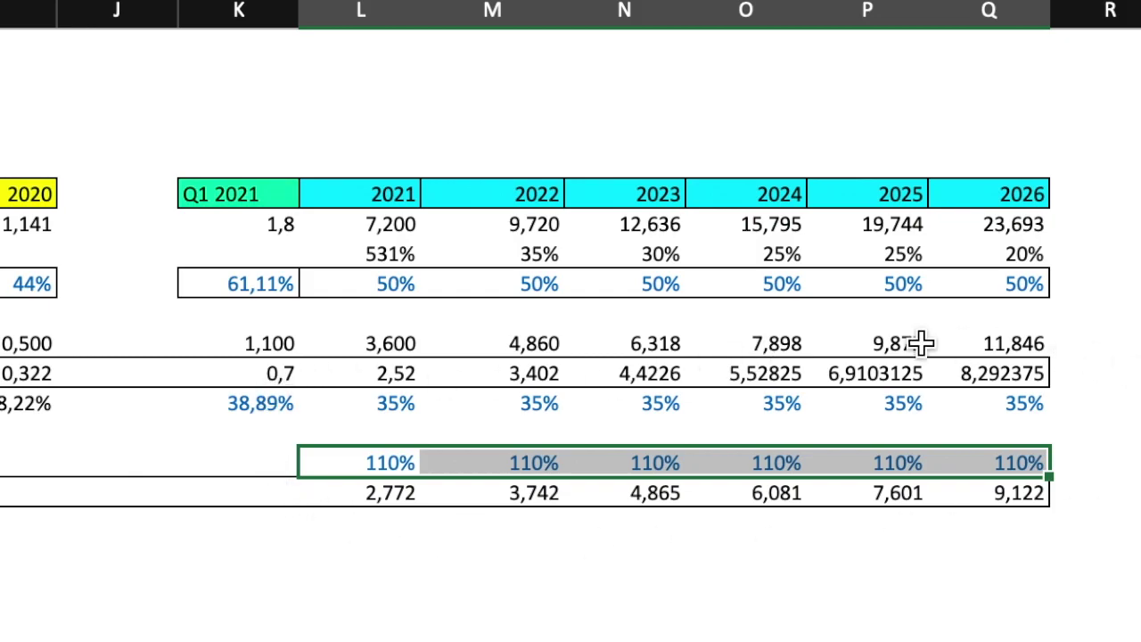
pyautogui.click(49, 425)
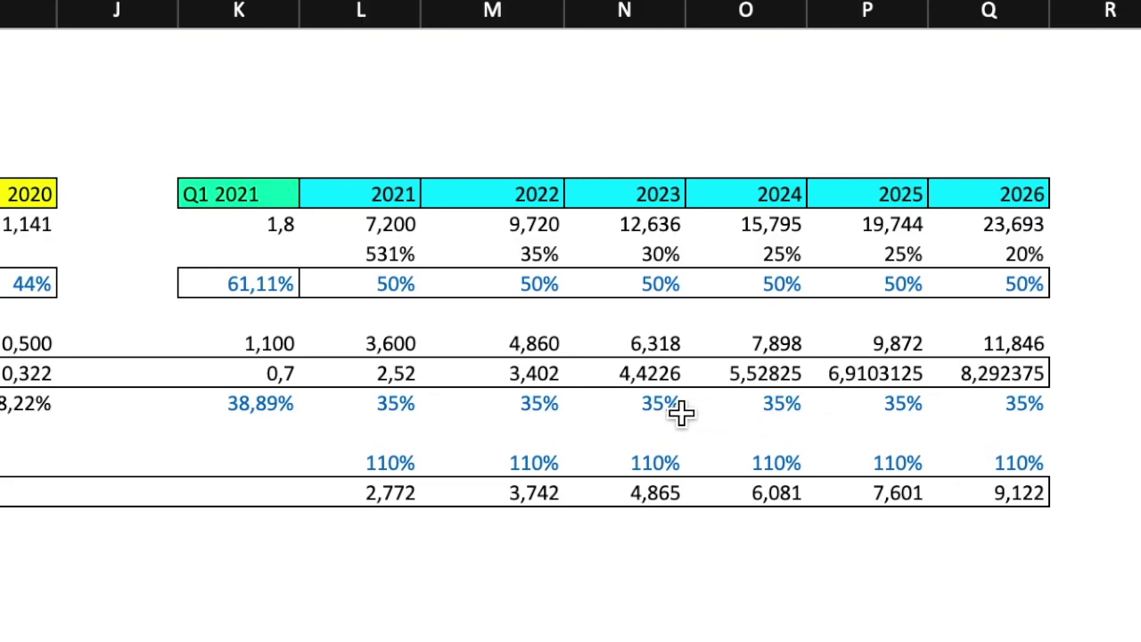
pyautogui.click(382, 460)
pyautogui.moveTo(381, 459); pyautogui.dragTo(961, 469)
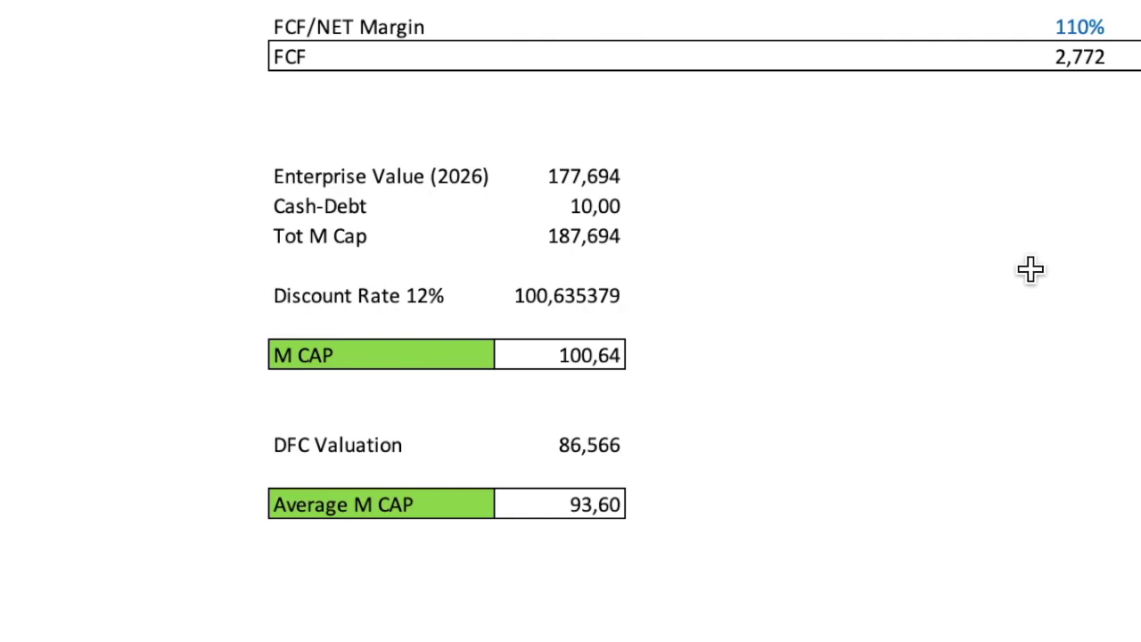
pyautogui.click(589, 178)
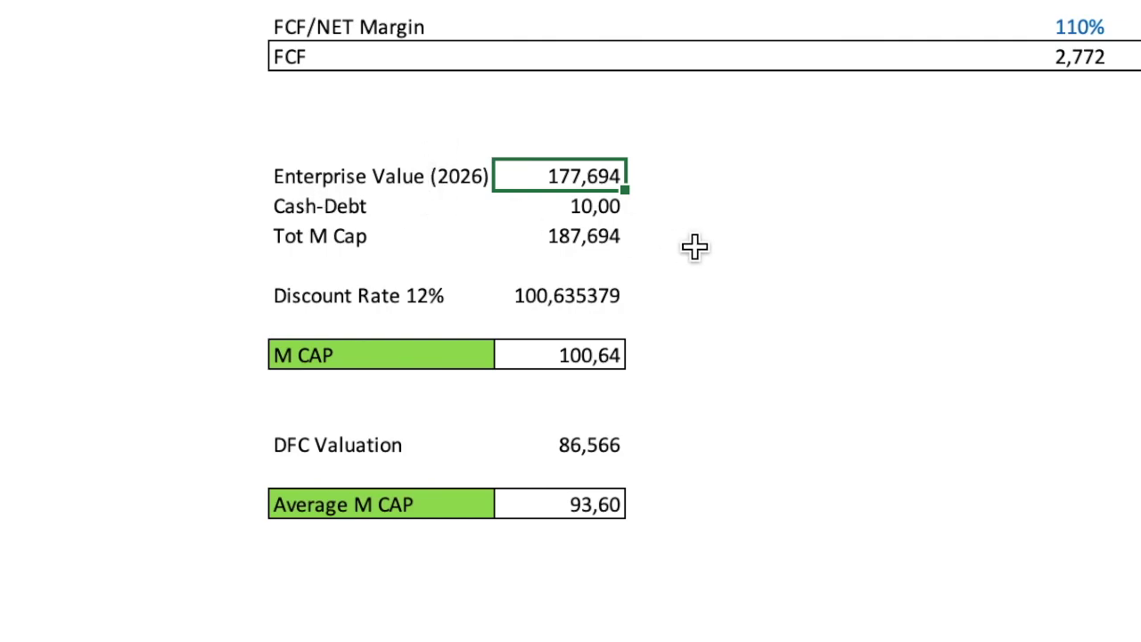
pyautogui.click(572, 214)
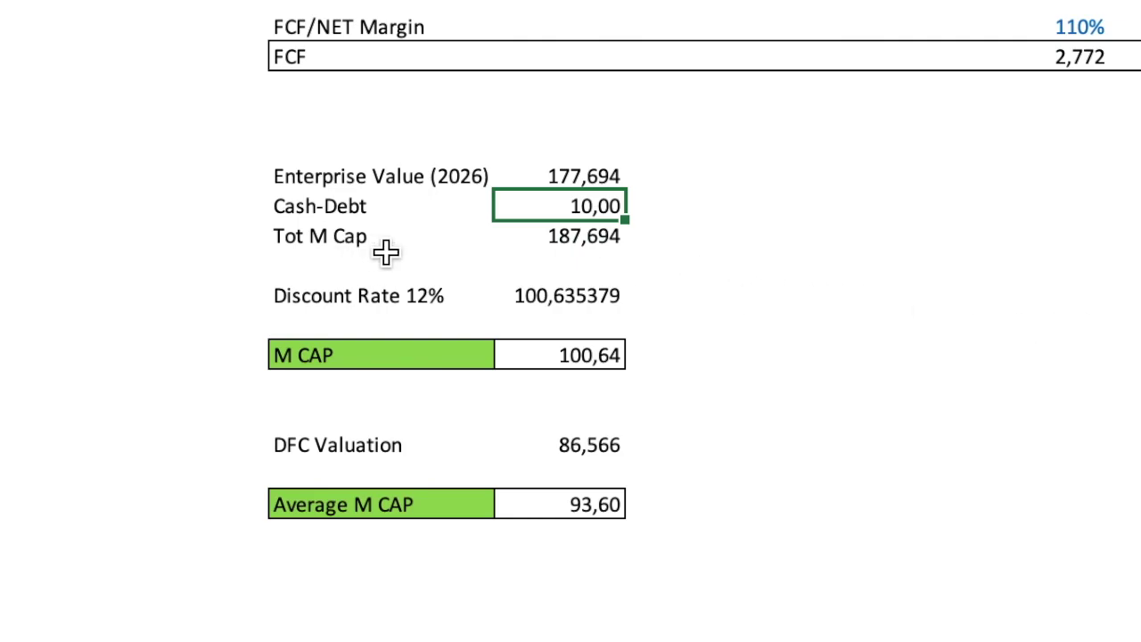
pyautogui.click(550, 239)
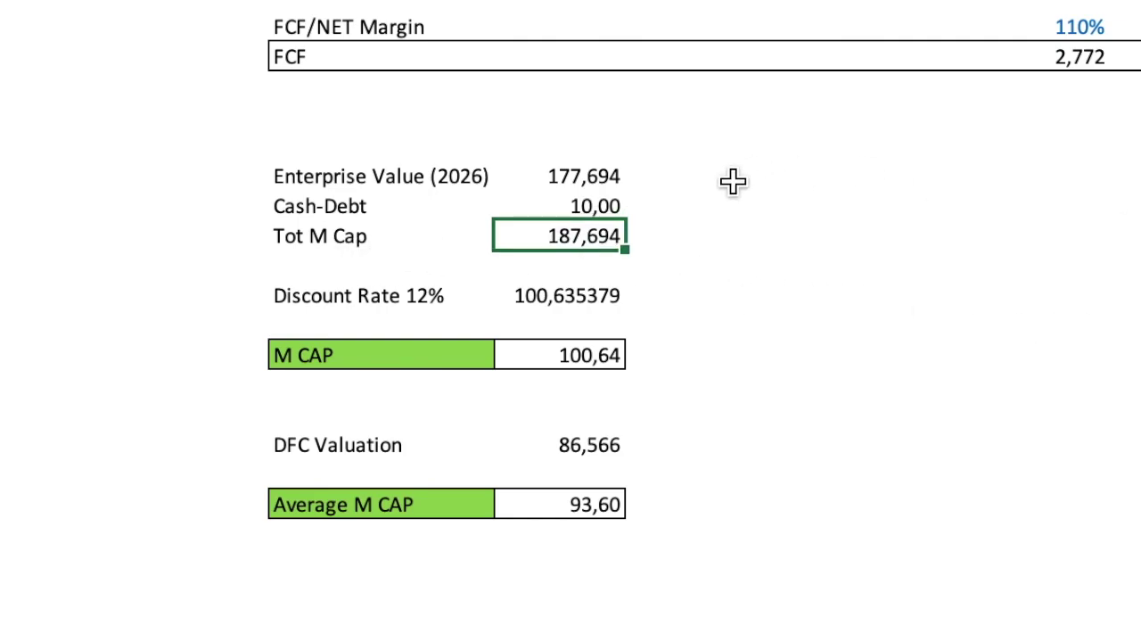
pyautogui.click(550, 294)
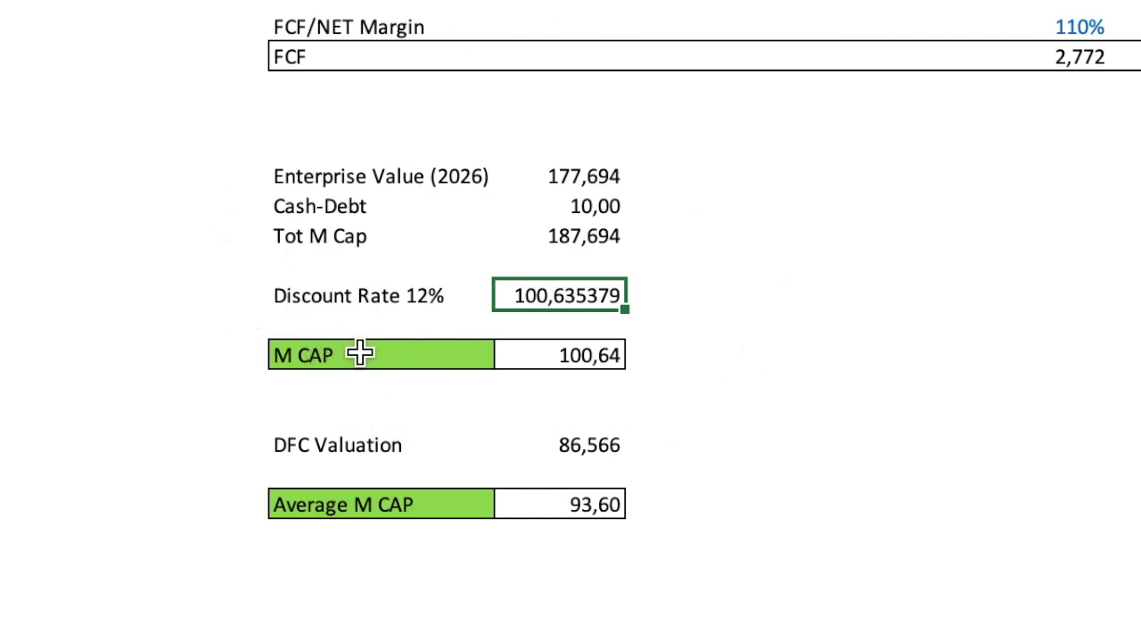
pyautogui.click(544, 354)
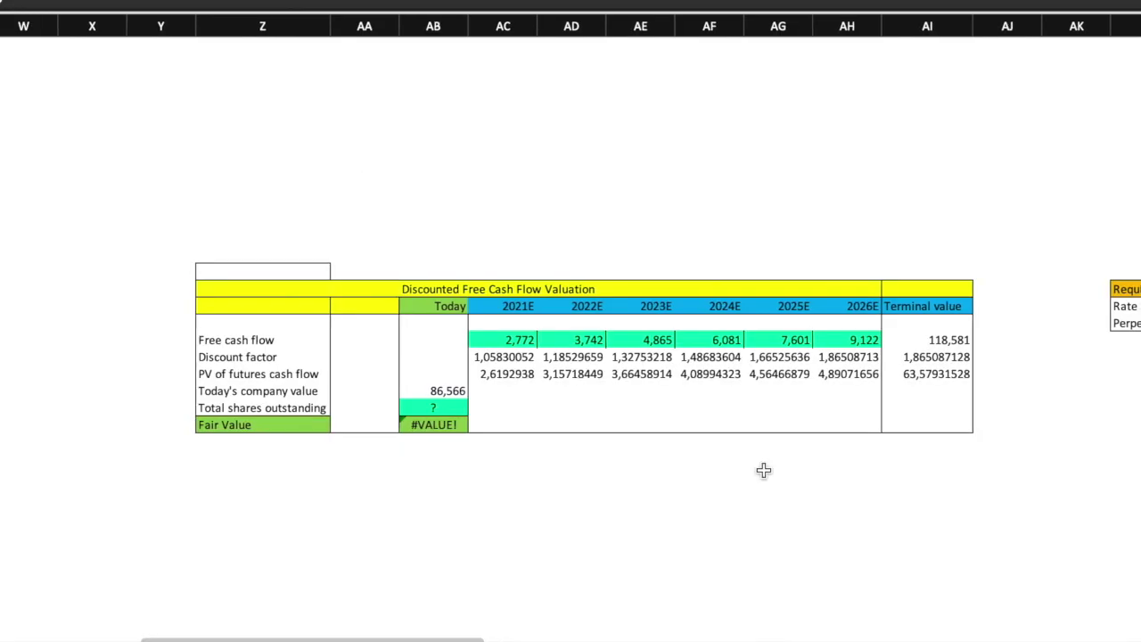
pyautogui.hscroll(2, 765, 472)
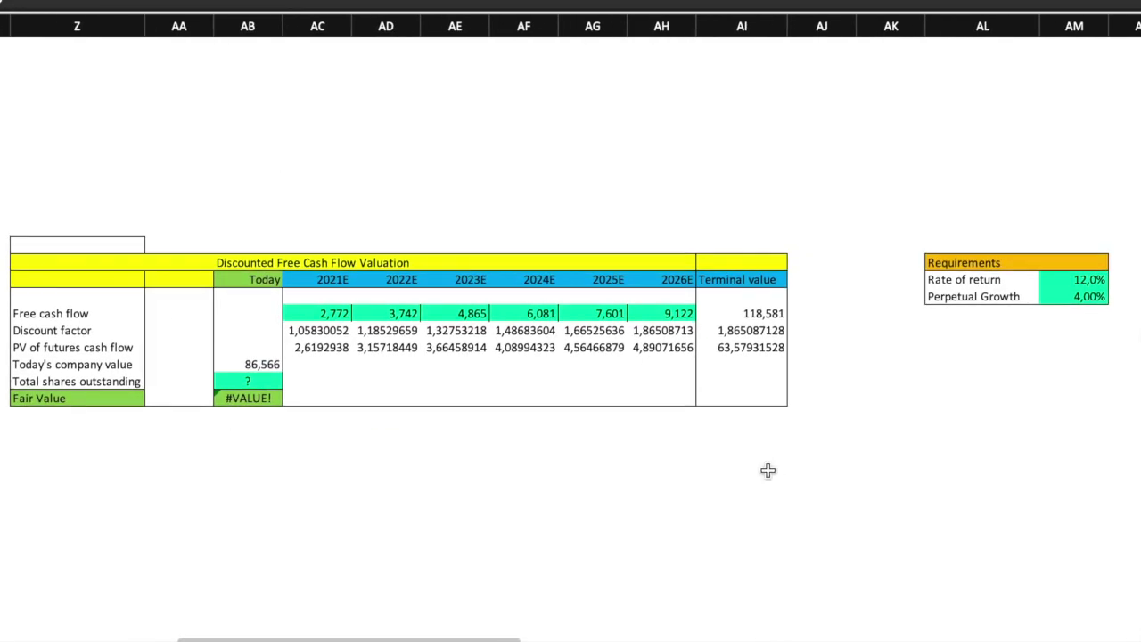
pyautogui.click(1081, 281)
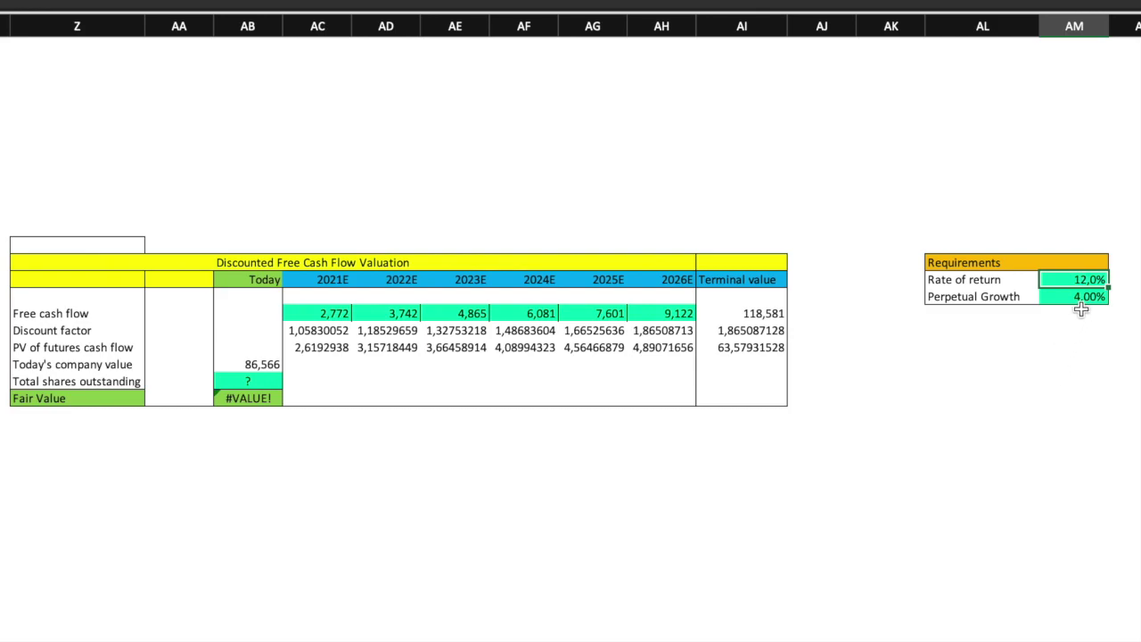
pyautogui.click(1085, 300)
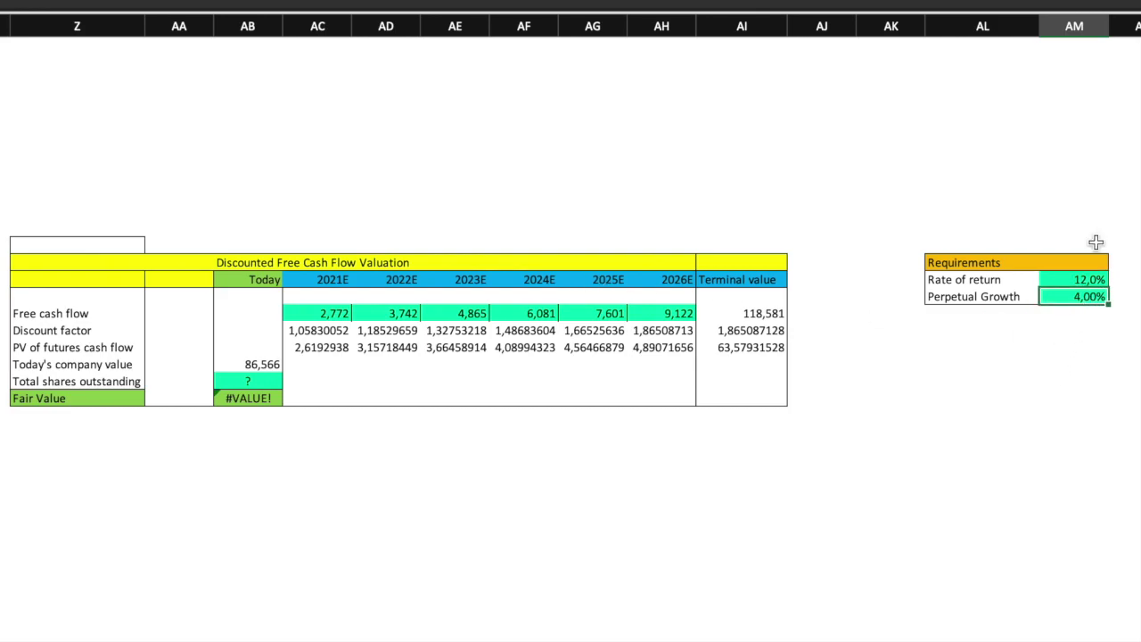
pyautogui.hscroll(-1, 667, 423)
pyautogui.scroll(-1, 667, 423)
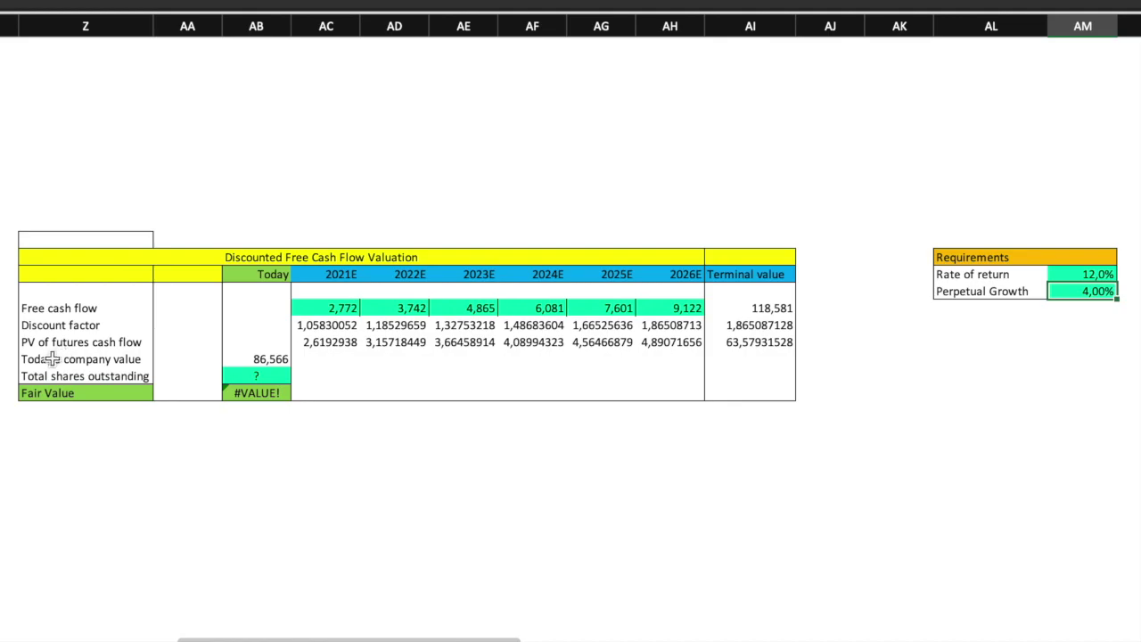
pyautogui.click(277, 361)
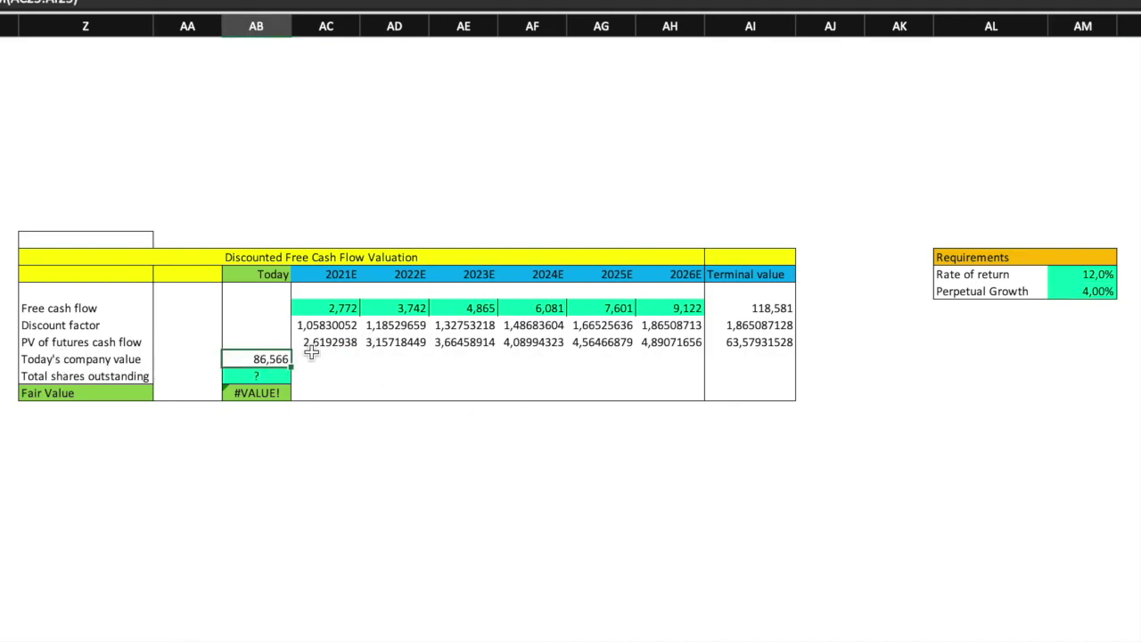
pyautogui.click(267, 376)
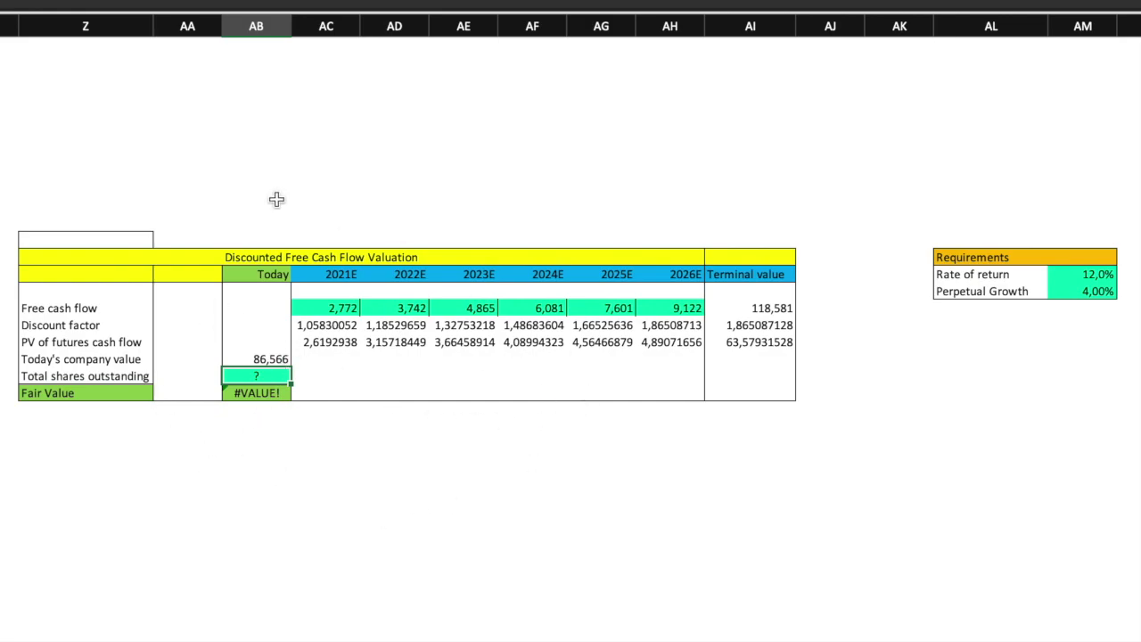
pyautogui.click(278, 359)
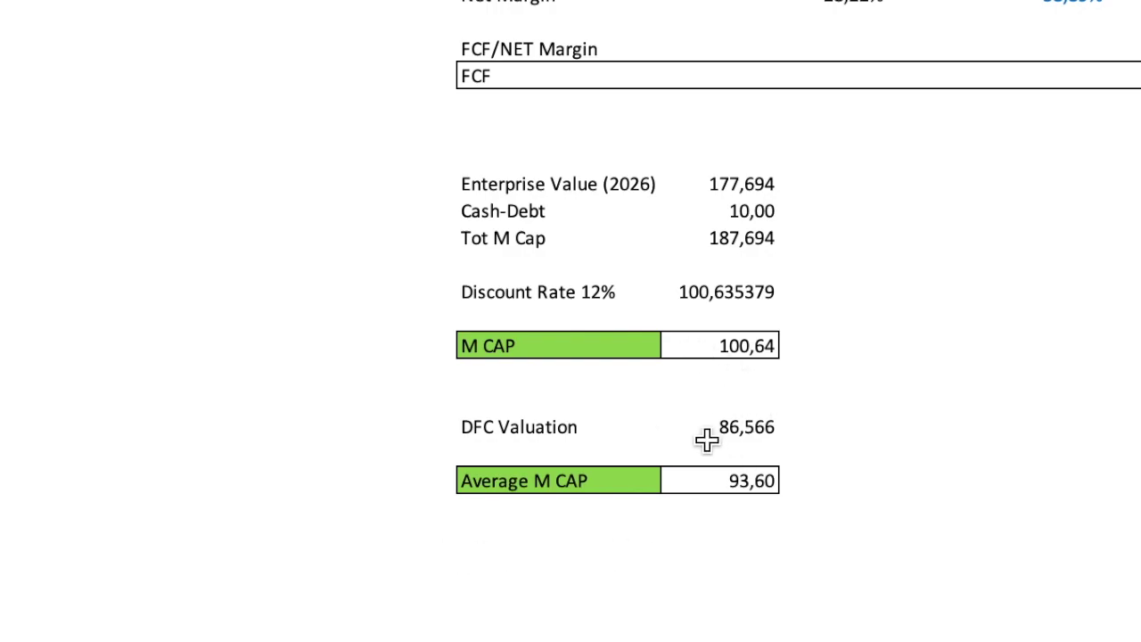
# - Inspect the Average M CAP cell showing 93,60 and scroll around the COIN sheet
pyautogui.click(741, 479)
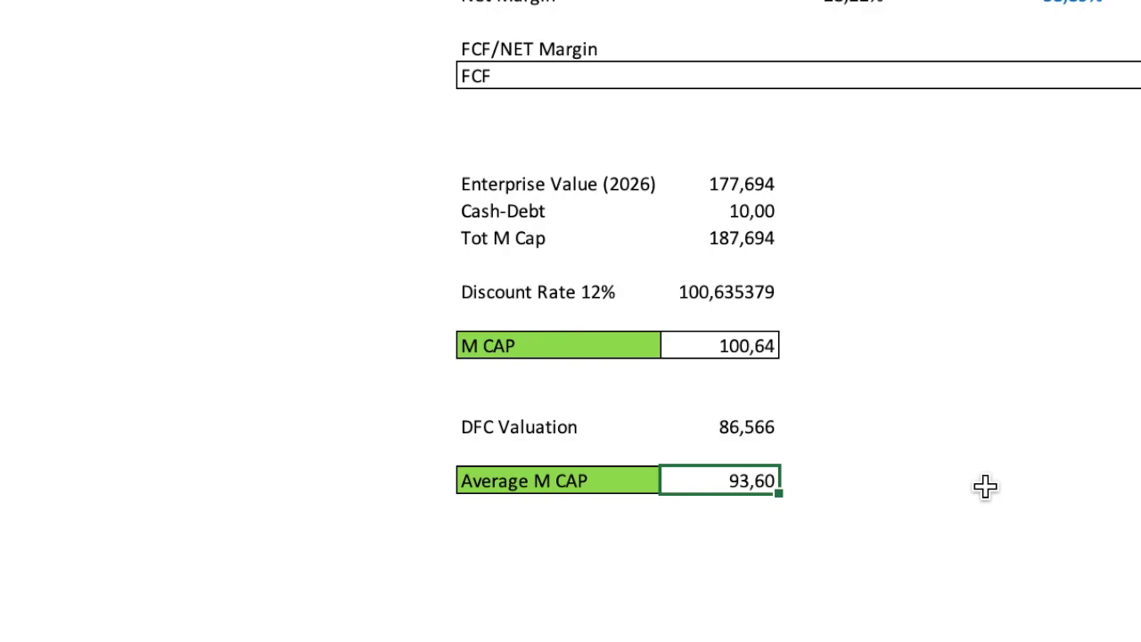
pyautogui.scroll(5, 986, 486)
pyautogui.hscroll(3, 986, 486)
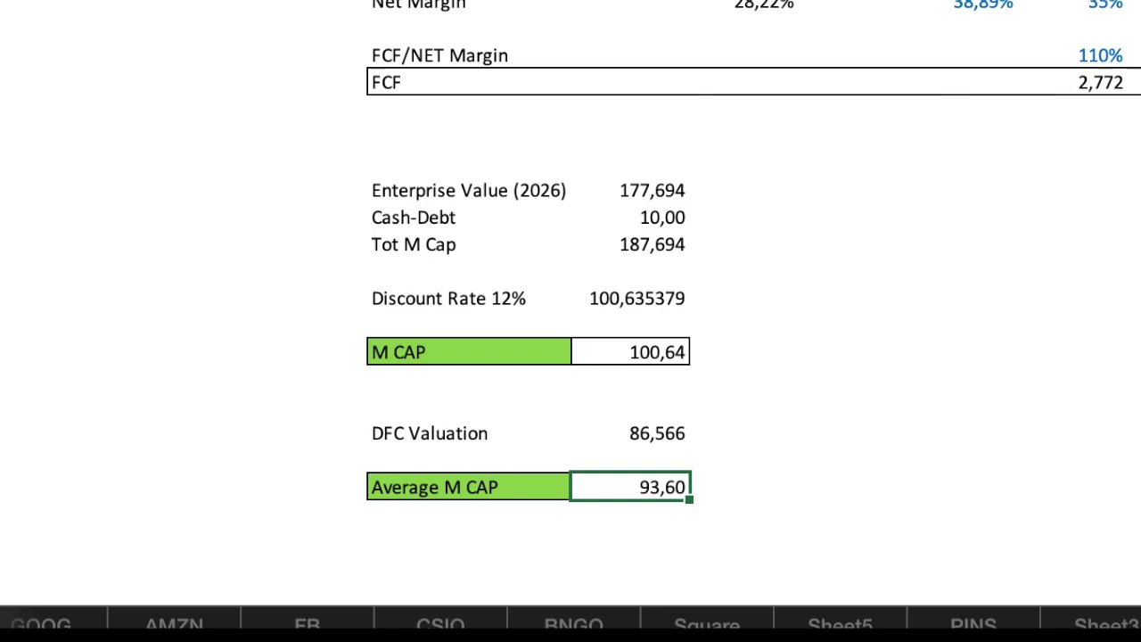
pyautogui.hscroll(-1, 543, 474)
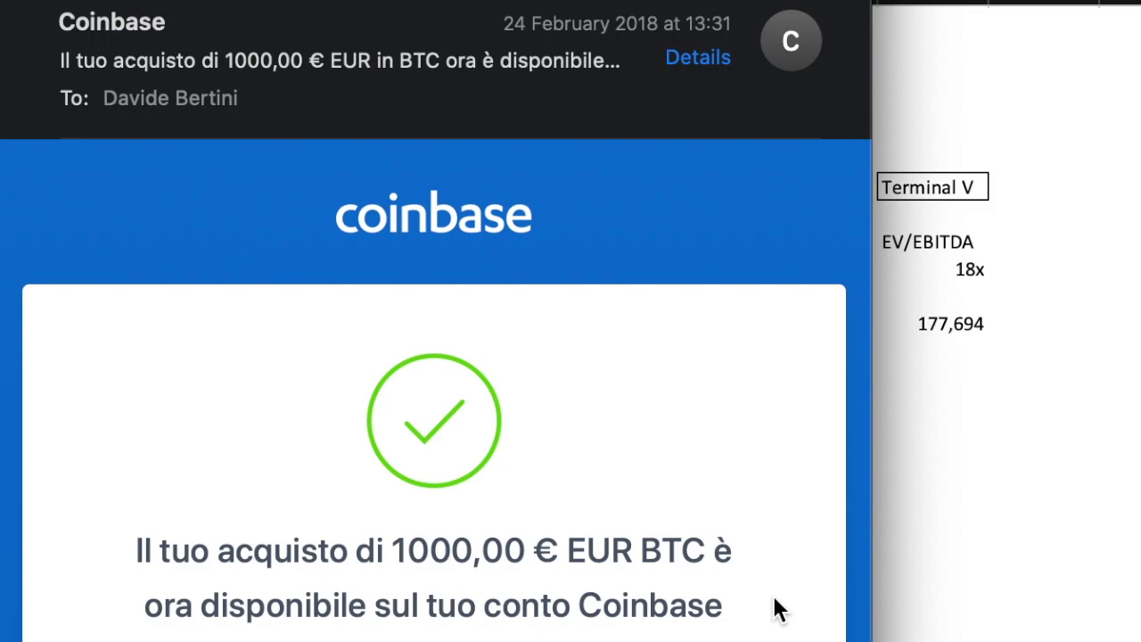
# - Scroll the Coinbase receipt to the purchase details with the €7.983,05 per BTC rate
pyautogui.moveTo(607, 31)
pyautogui.moveTo(601, 174)
pyautogui.scroll(-2, 645, 44)
pyautogui.scroll(2, 436, 320)
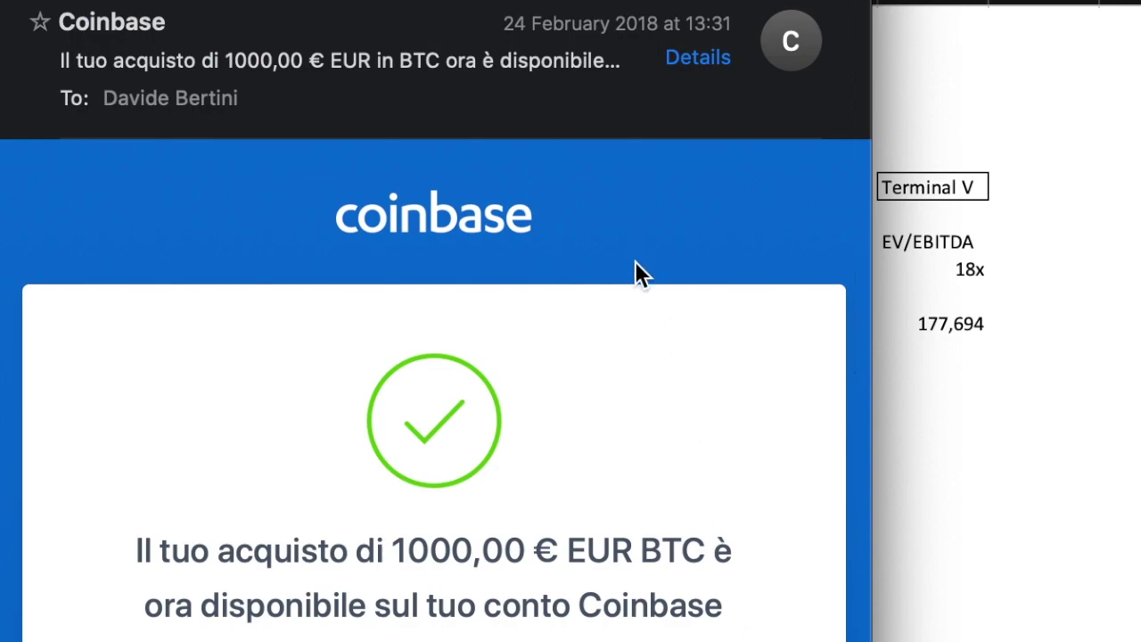
pyautogui.scroll(-2, 609, 550)
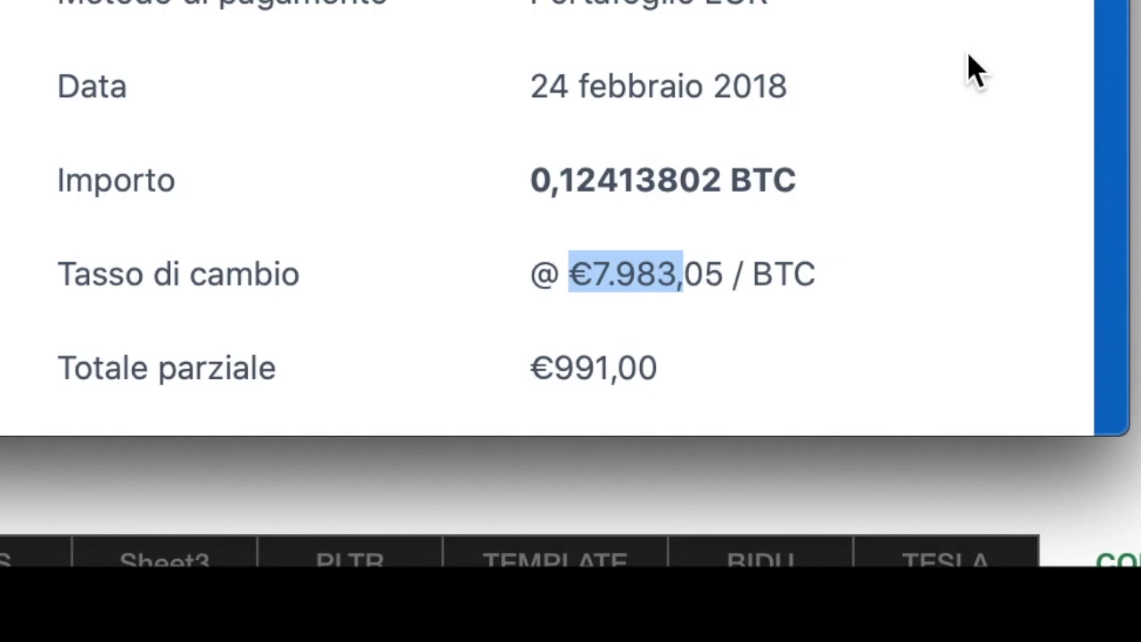
# - Scroll to the €9,00 fee and €1.000,00 total, then bring up Launchpad
pyautogui.scroll(-5, 969, 55)
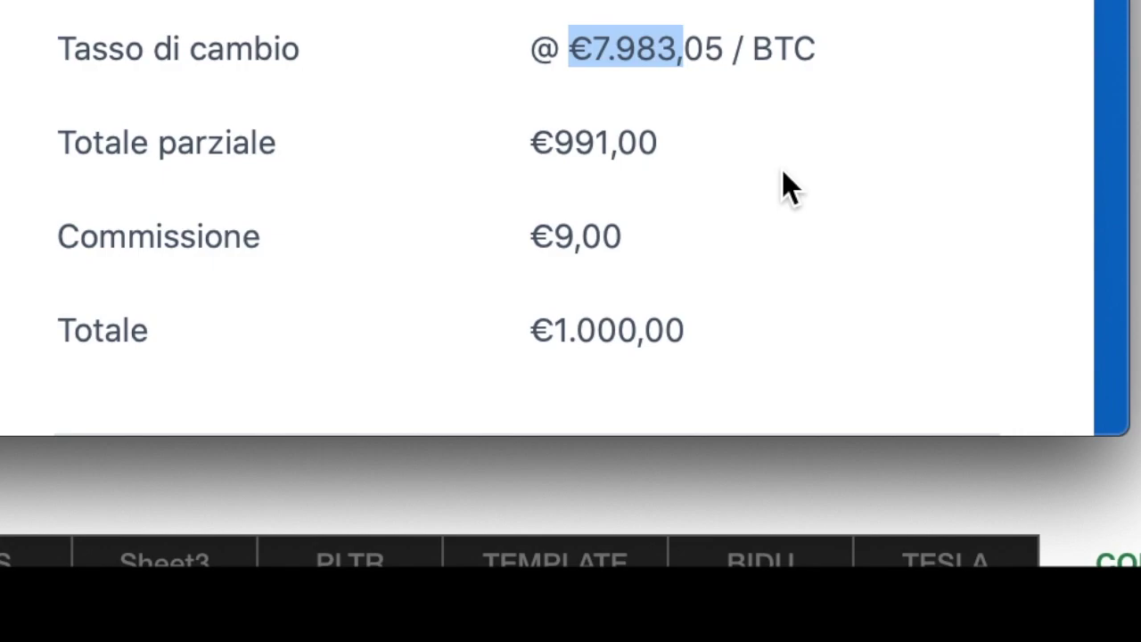
pyautogui.press('F4')
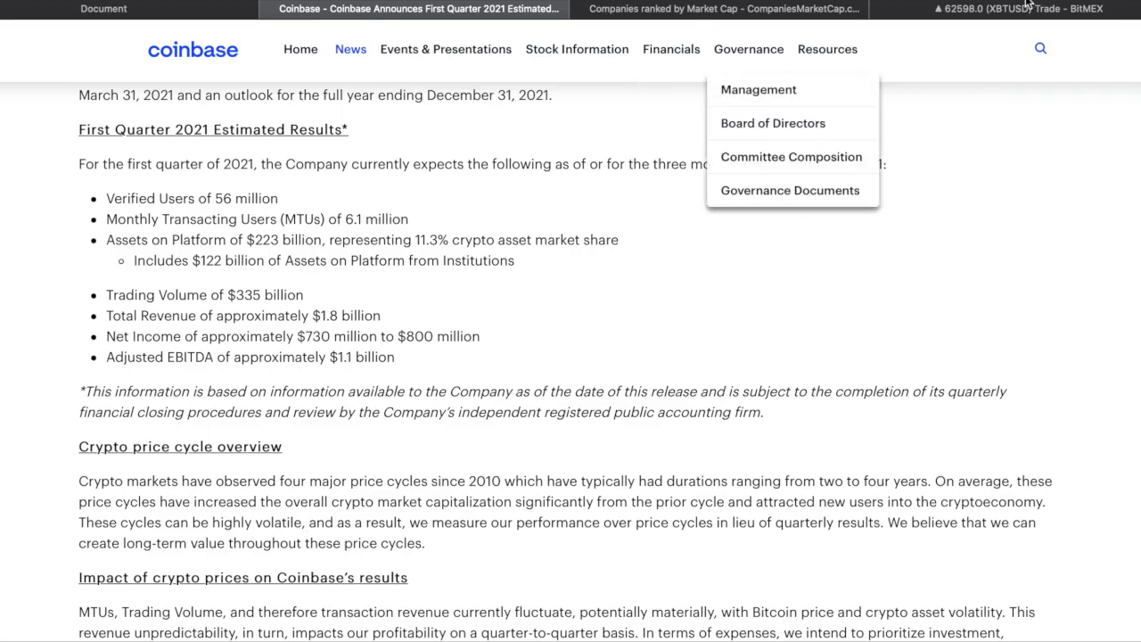
# - Switch to the BitMEX XBTUSD trading page, with Bitcoin near 62,747.0
pyautogui.click(1017, 9)
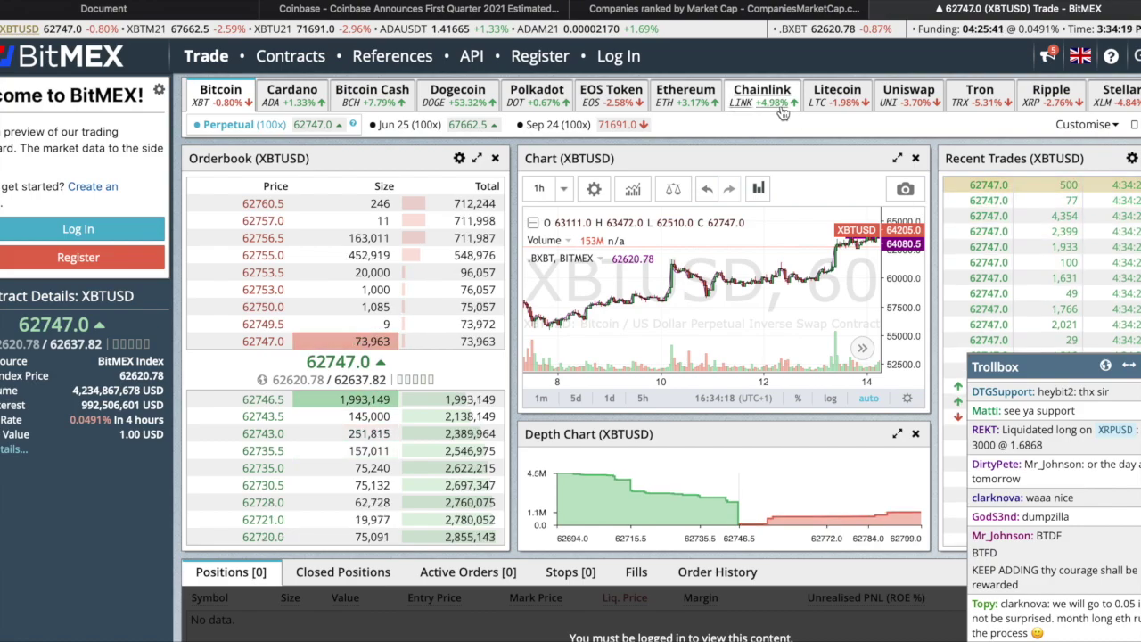
# - Close the BitMEX tab to return to the Coinbase Q1 2021 press release
pyautogui.press('super+w')
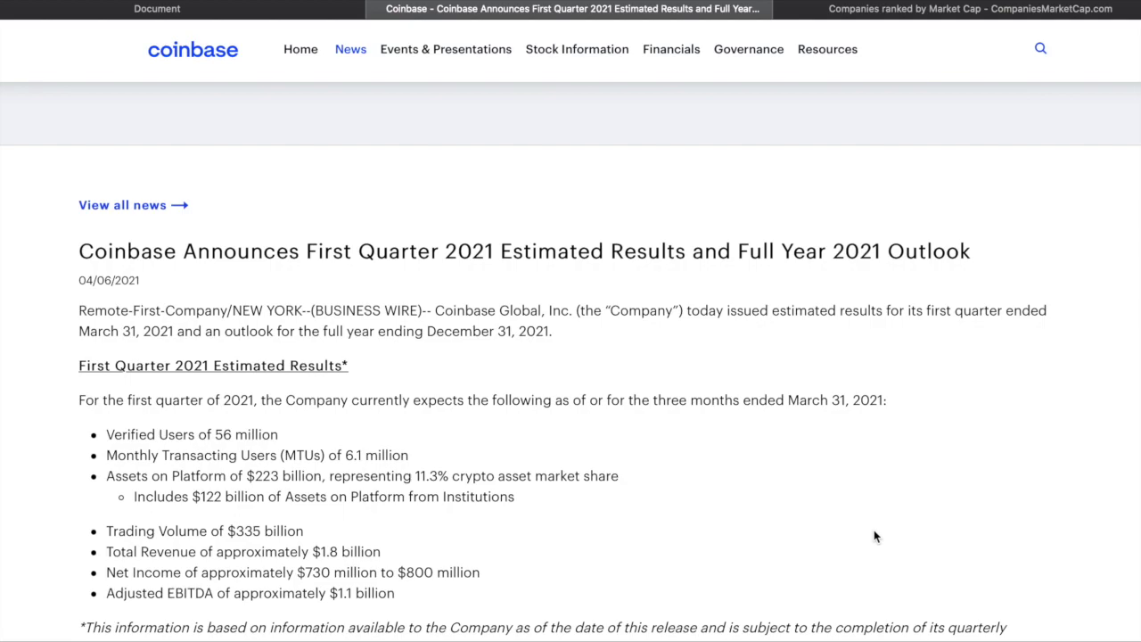
# - Scroll further through the Q1 2021 release, then switch desktops back to the Excel COIN sheet
pyautogui.scroll(-1, 875, 533)
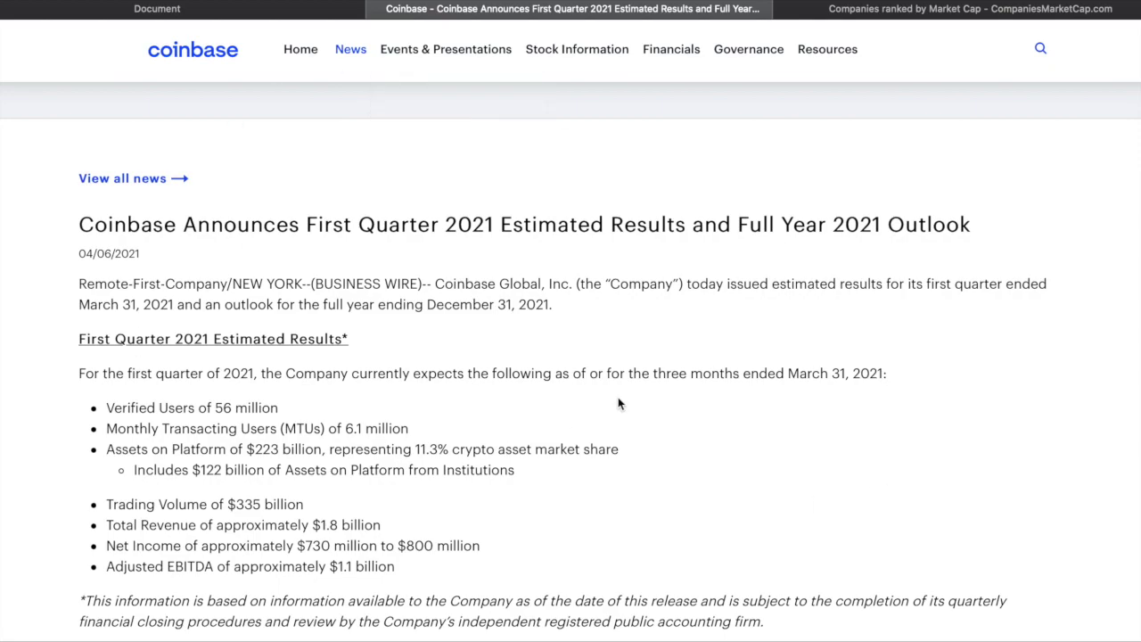
pyautogui.scroll(-1, 865, 535)
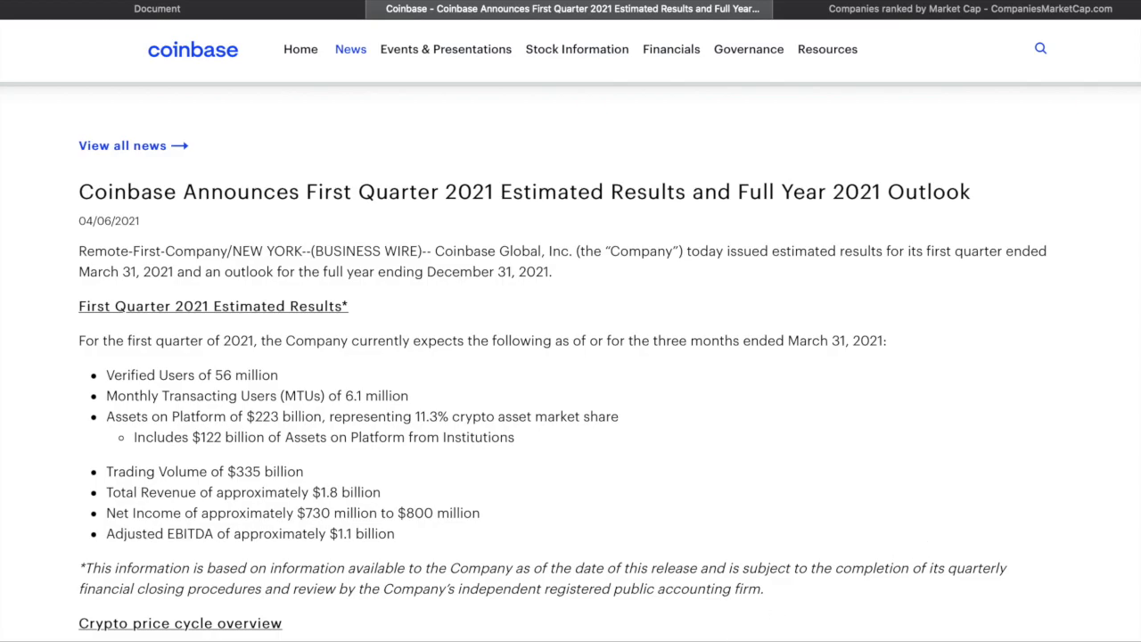
pyautogui.hotkey('ctrl', 'Right')
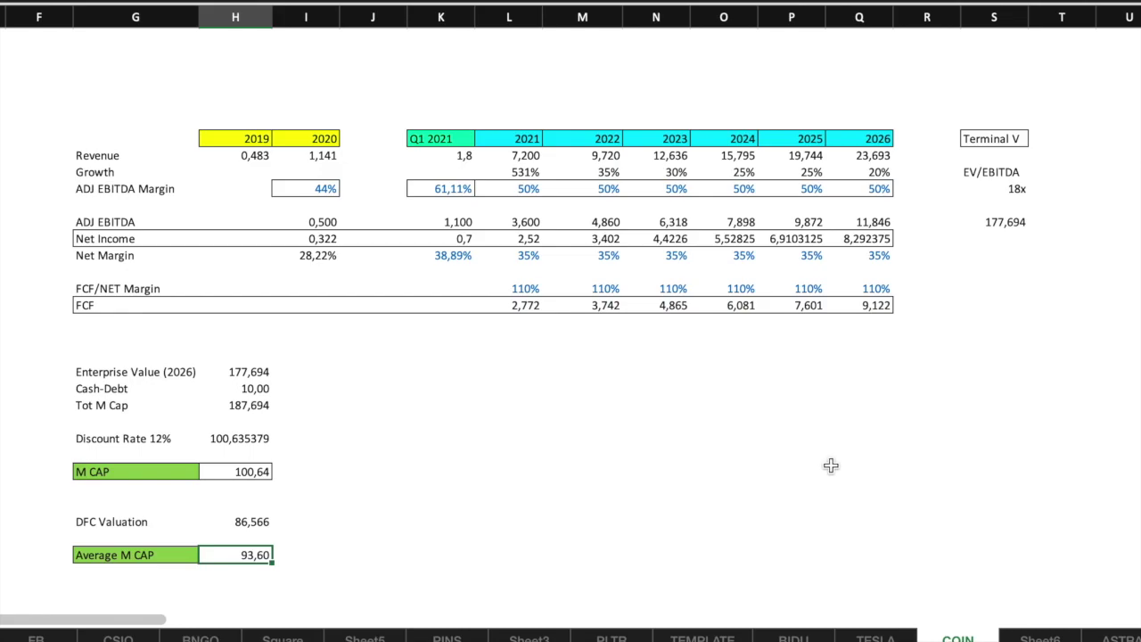
# - Scroll down and right across the COIN valuation sheet
pyautogui.scroll(-1, 831, 465)
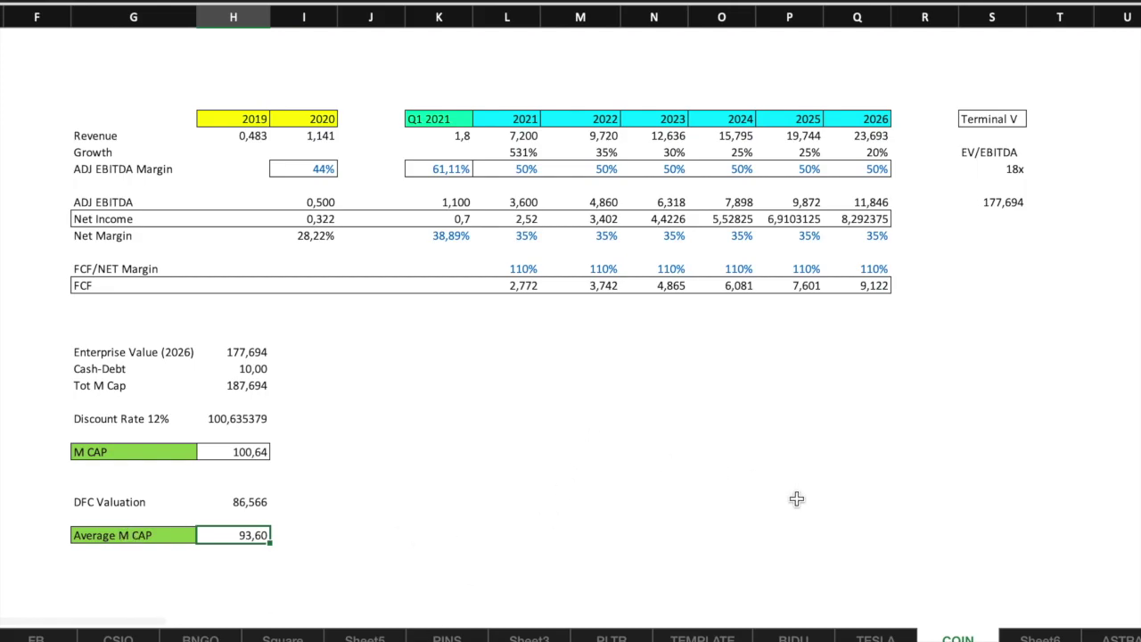
pyautogui.hscroll(1, 796, 498)
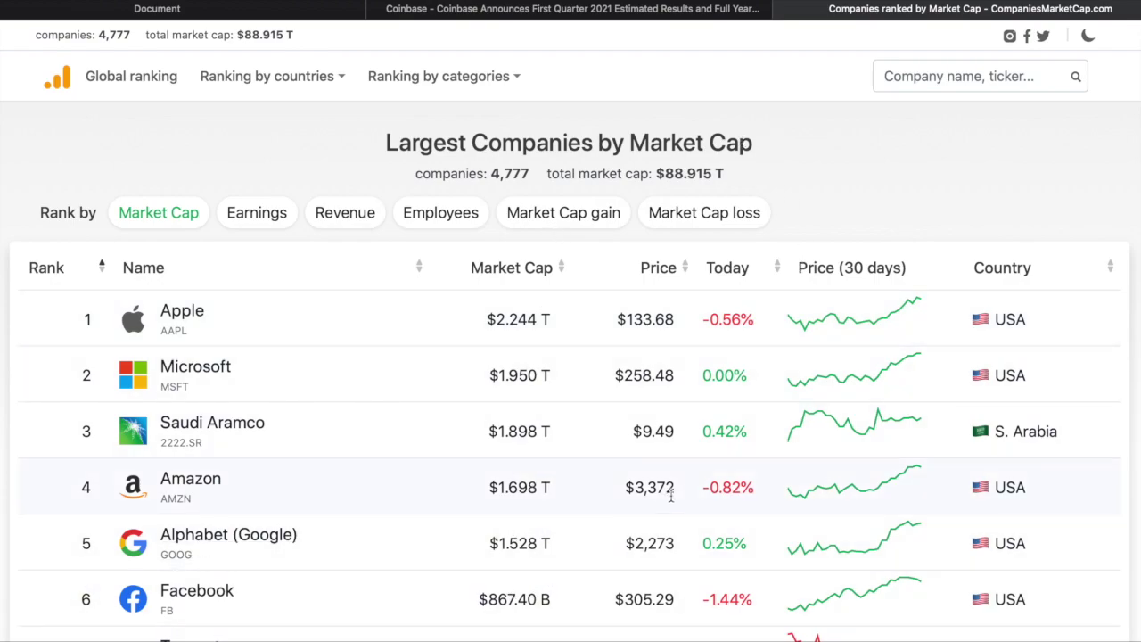
# - Scroll the CompaniesMarketCap largest-companies ranking down to rank 100 and back up
pyautogui.scroll(-3, 671, 493)
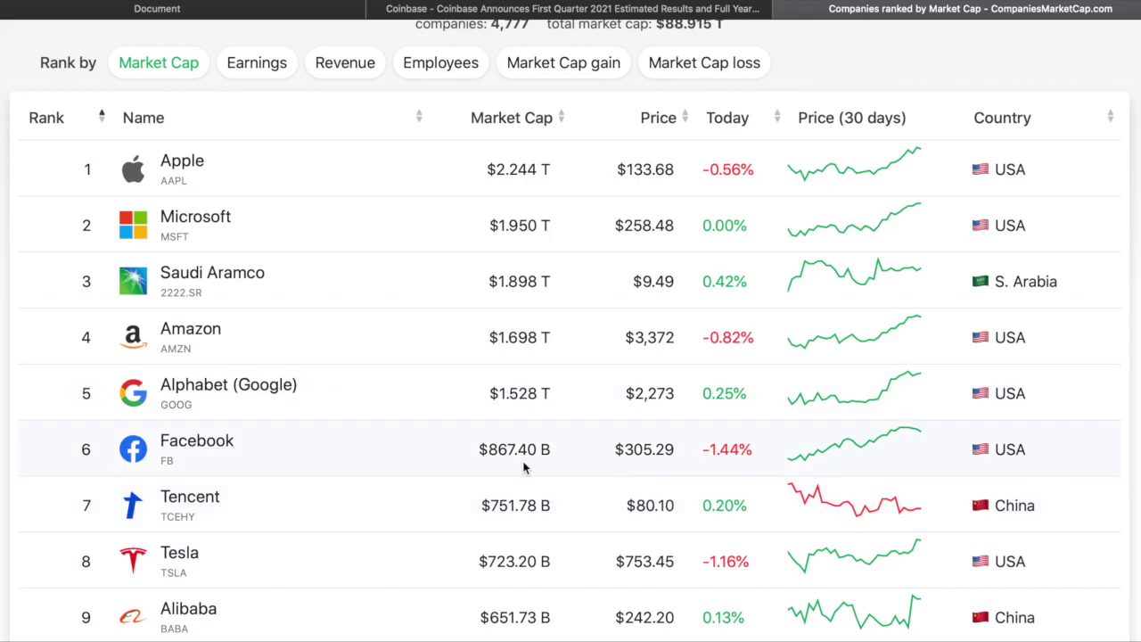
pyautogui.scroll(-2, 619, 545)
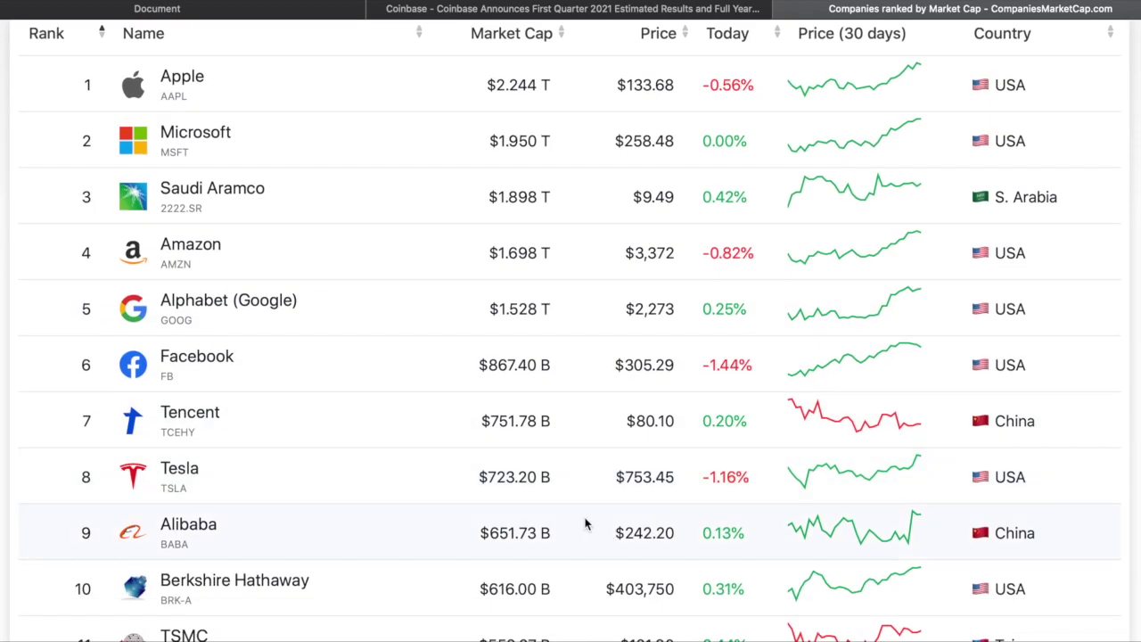
pyautogui.scroll(-3, 586, 525)
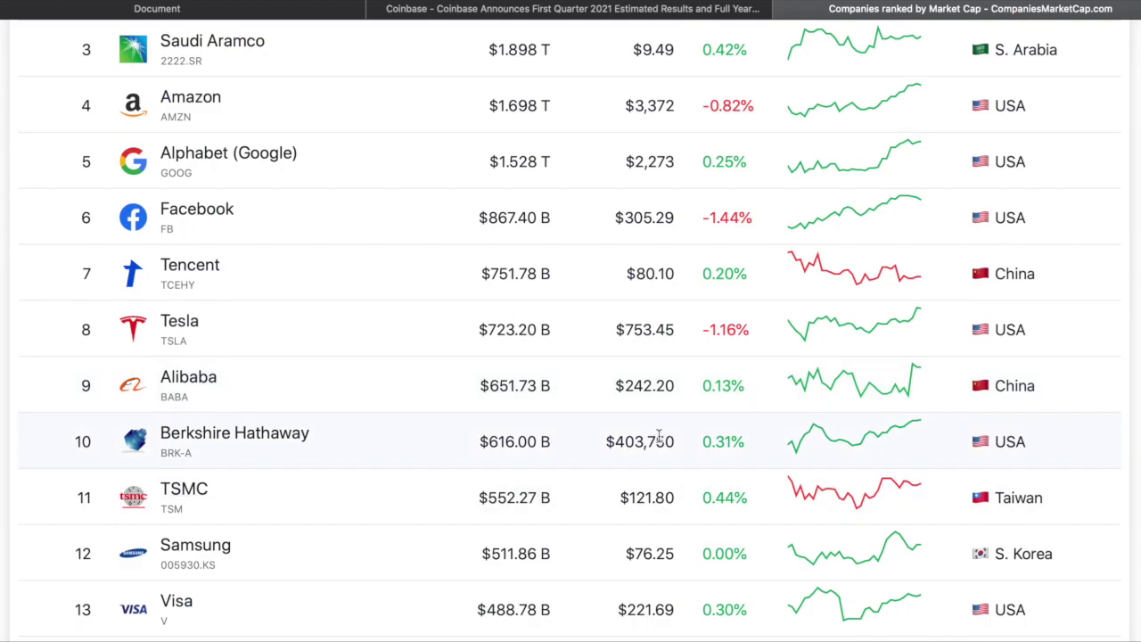
pyautogui.scroll(-13, 644, 532)
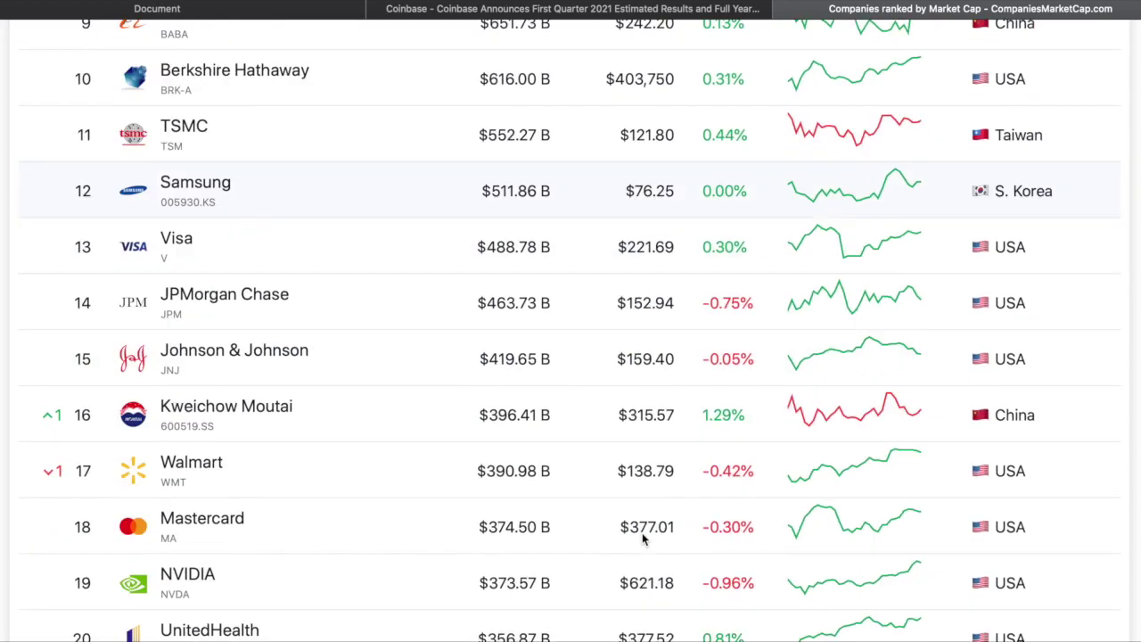
pyautogui.scroll(-20, 642, 538)
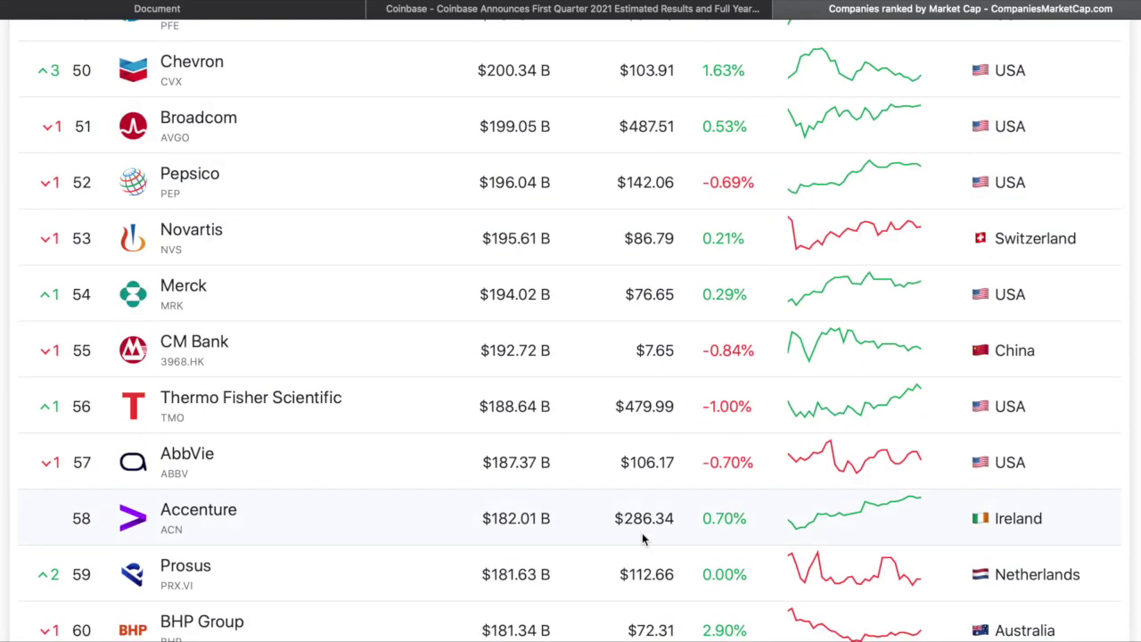
pyautogui.scroll(-20, 642, 532)
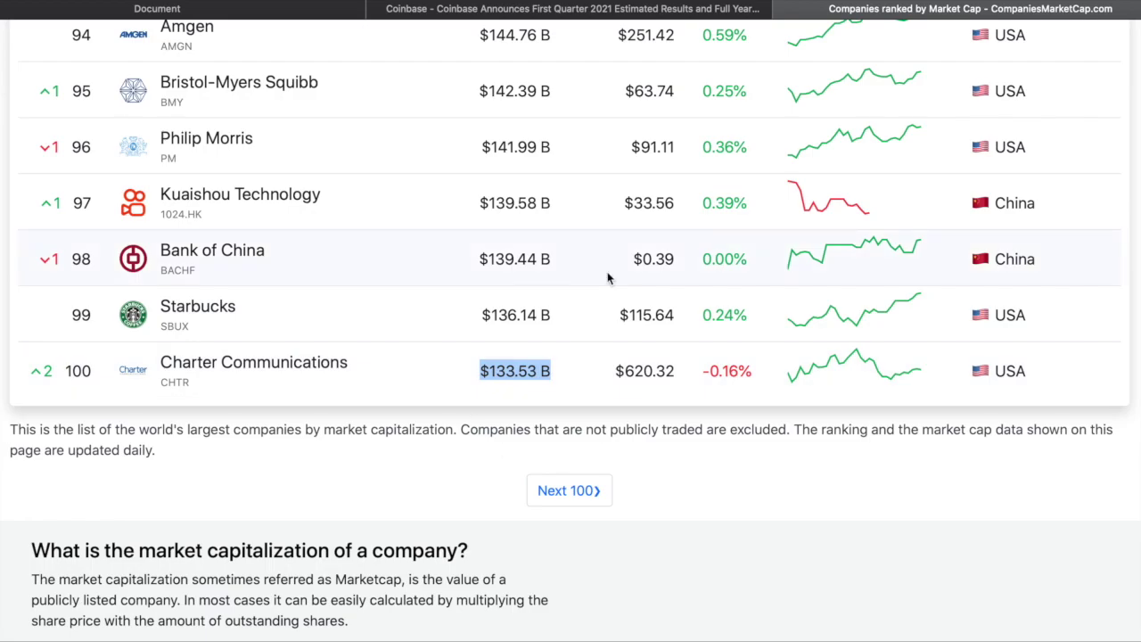
pyautogui.scroll(20, 607, 278)
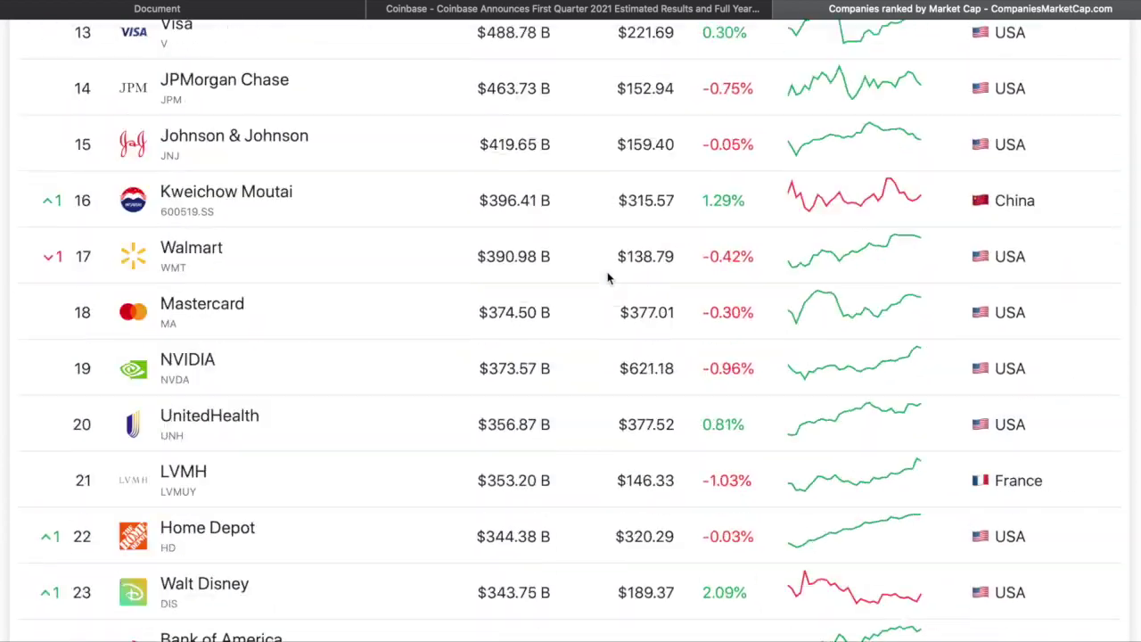
pyautogui.scroll(5, 607, 278)
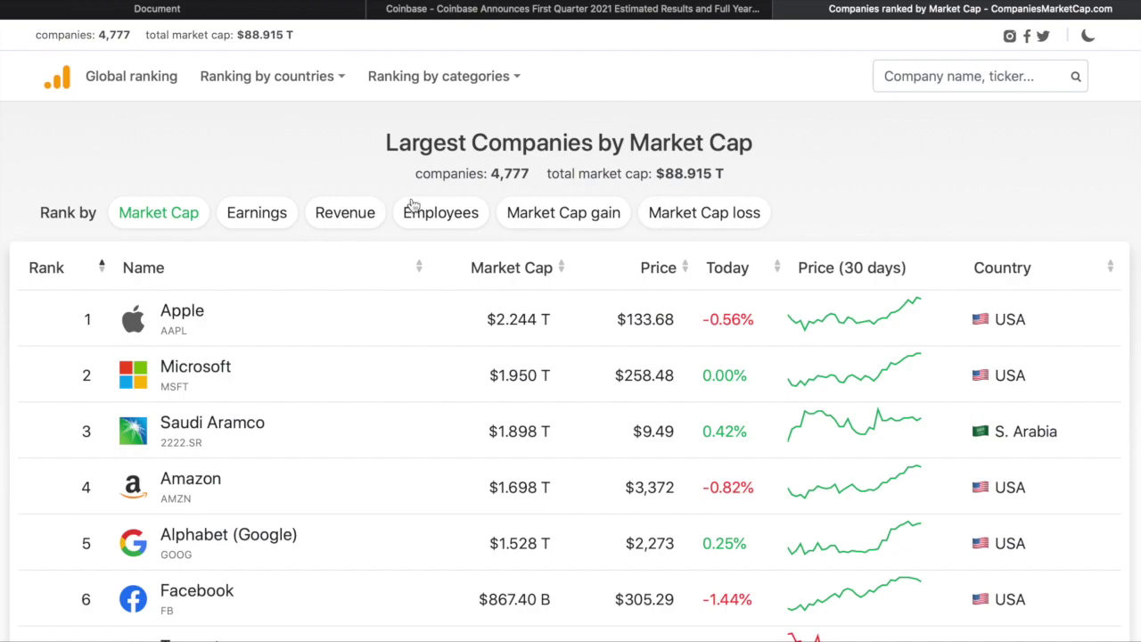
# - Return to the Excel COIN valuation sheet showing an average market cap of 93,60
pyautogui.scroll(-2, 644, 524)
pyautogui.scroll(2, 647, 519)
pyautogui.scroll(-20, 646, 517)
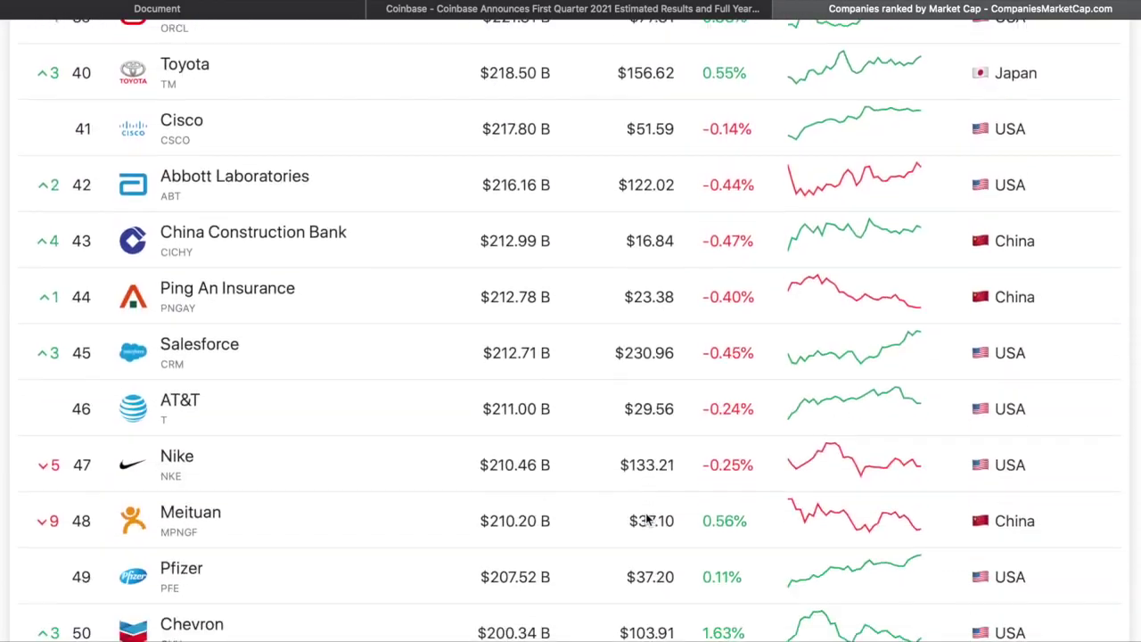
pyautogui.scroll(-13, 647, 520)
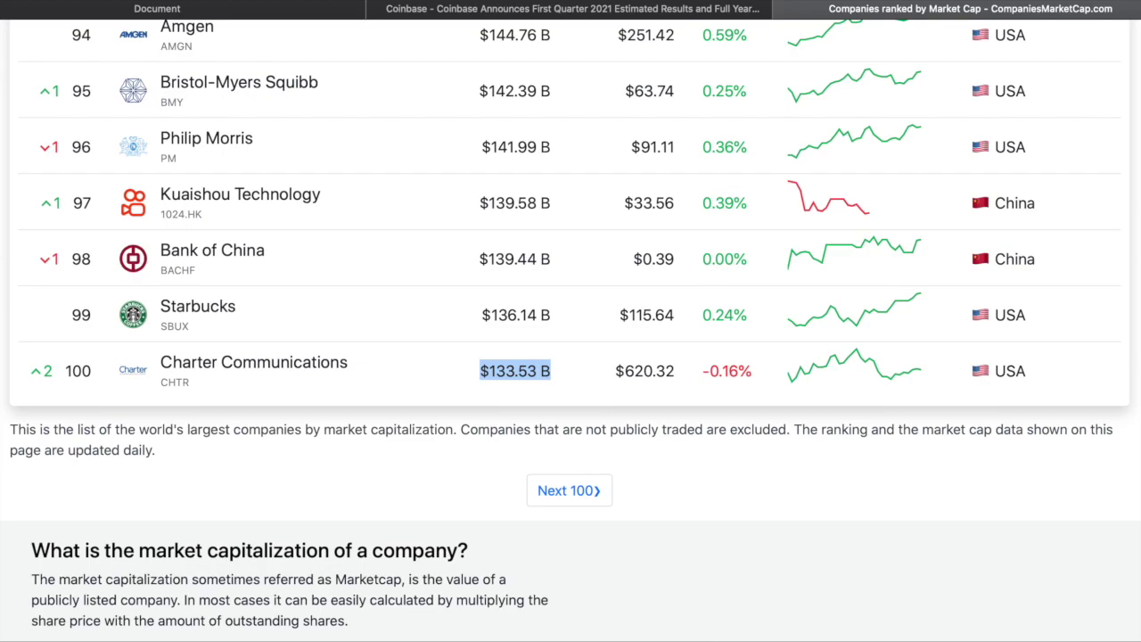
pyautogui.hotkey('ctrl', 'Left')
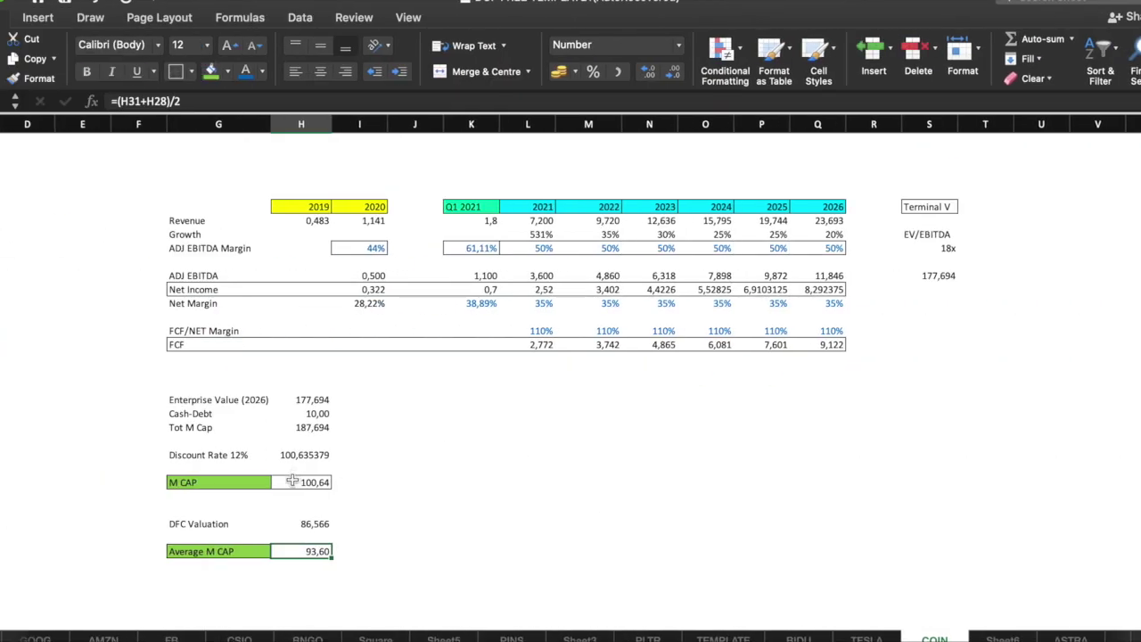
pyautogui.click(293, 482)
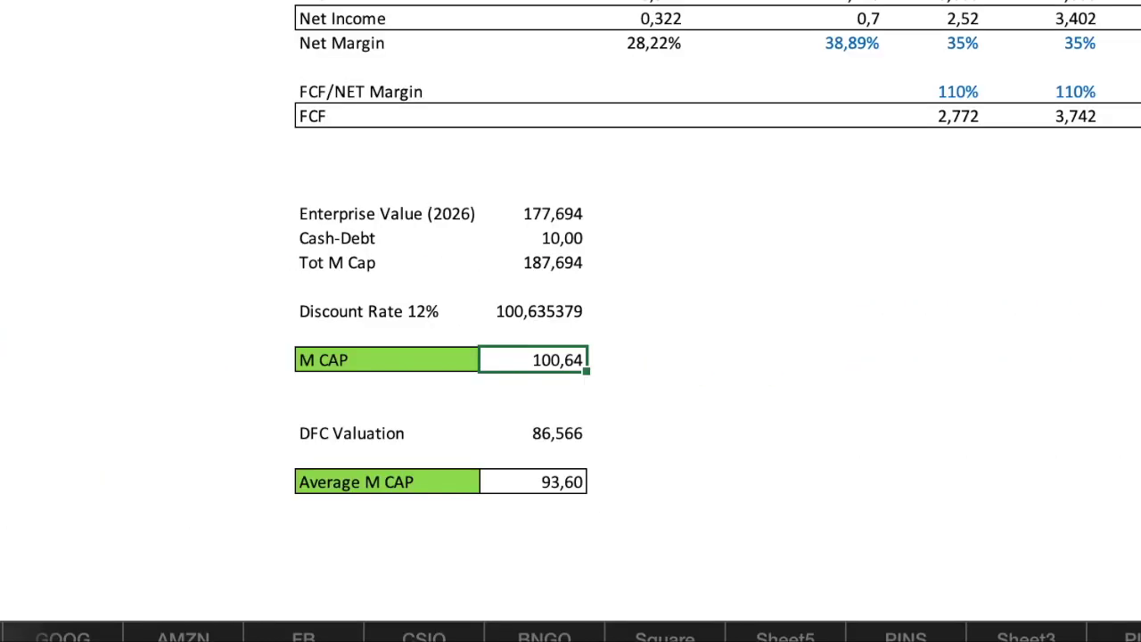
pyautogui.click(545, 546)
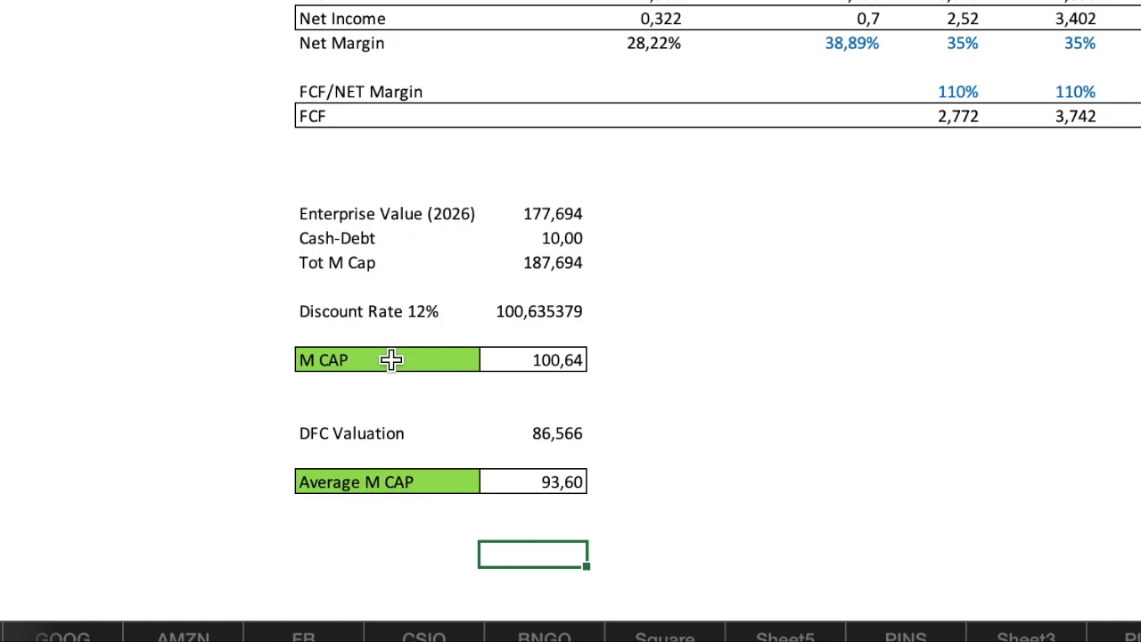
pyautogui.moveTo(396, 361); pyautogui.dragTo(522, 369)
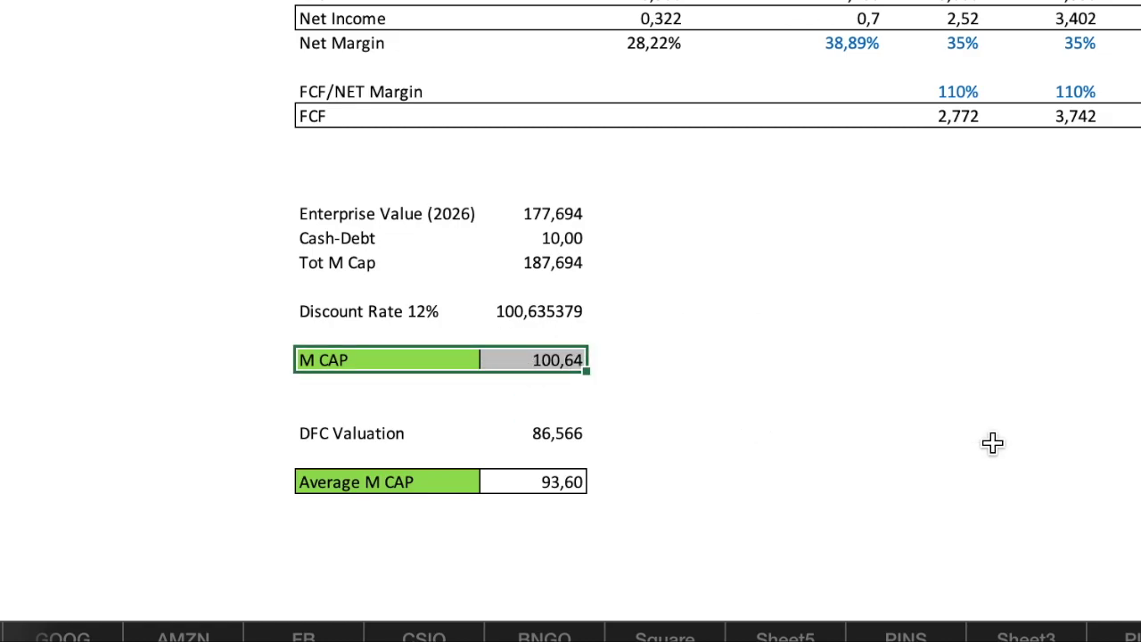
pyautogui.click(867, 353)
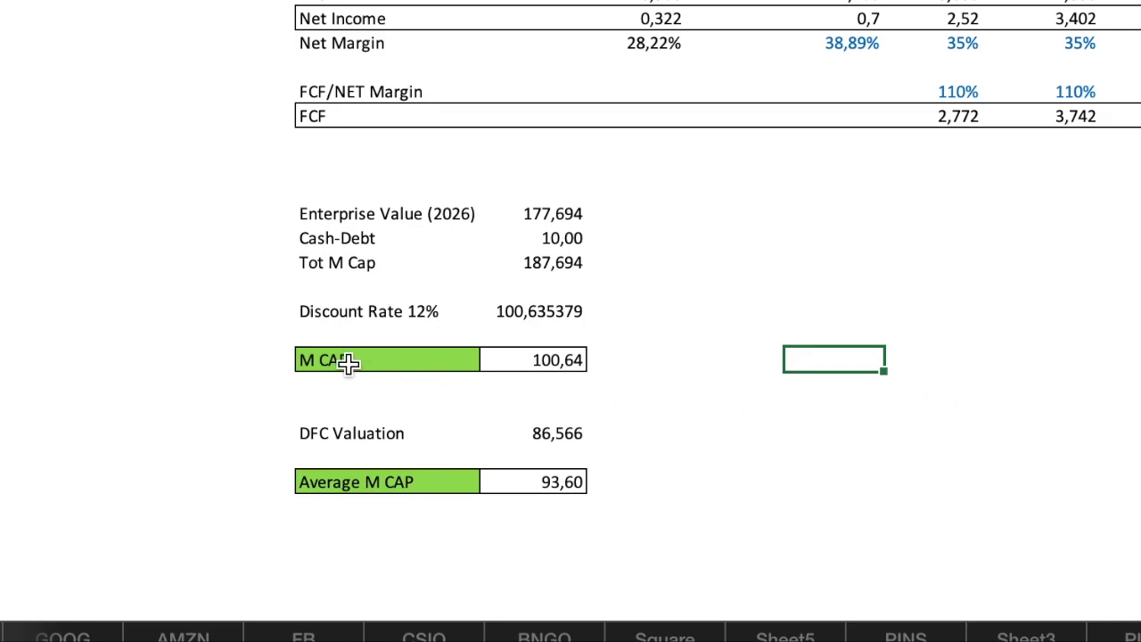
pyautogui.click(323, 359)
pyautogui.moveTo(322, 358); pyautogui.dragTo(592, 374)
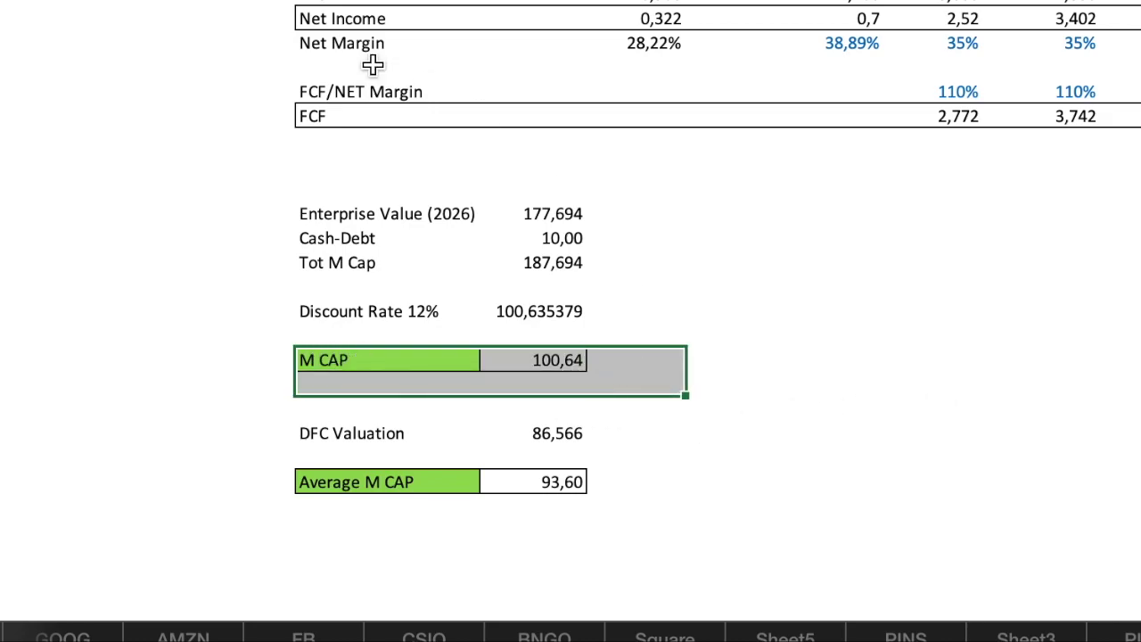
pyautogui.click(830, 381)
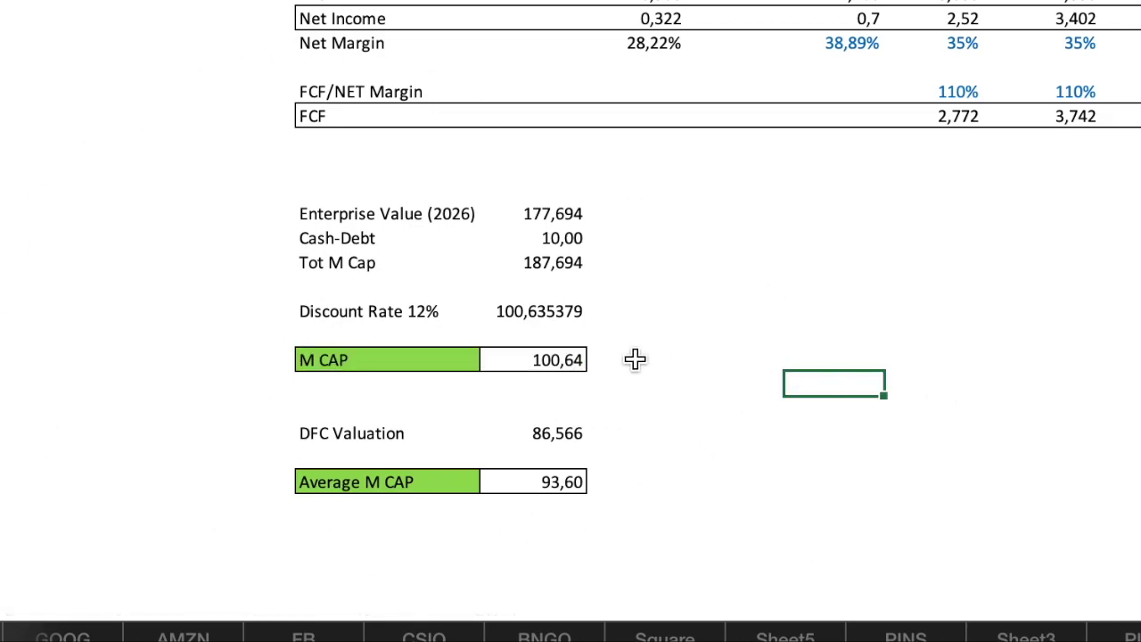
pyautogui.click(570, 366)
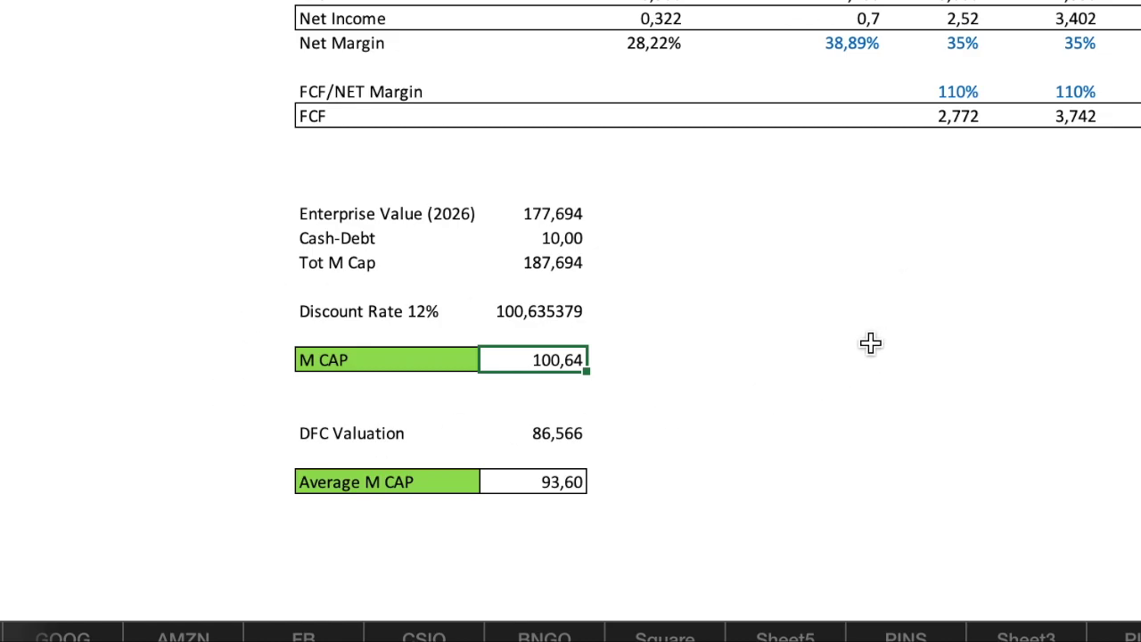
pyautogui.click(789, 360)
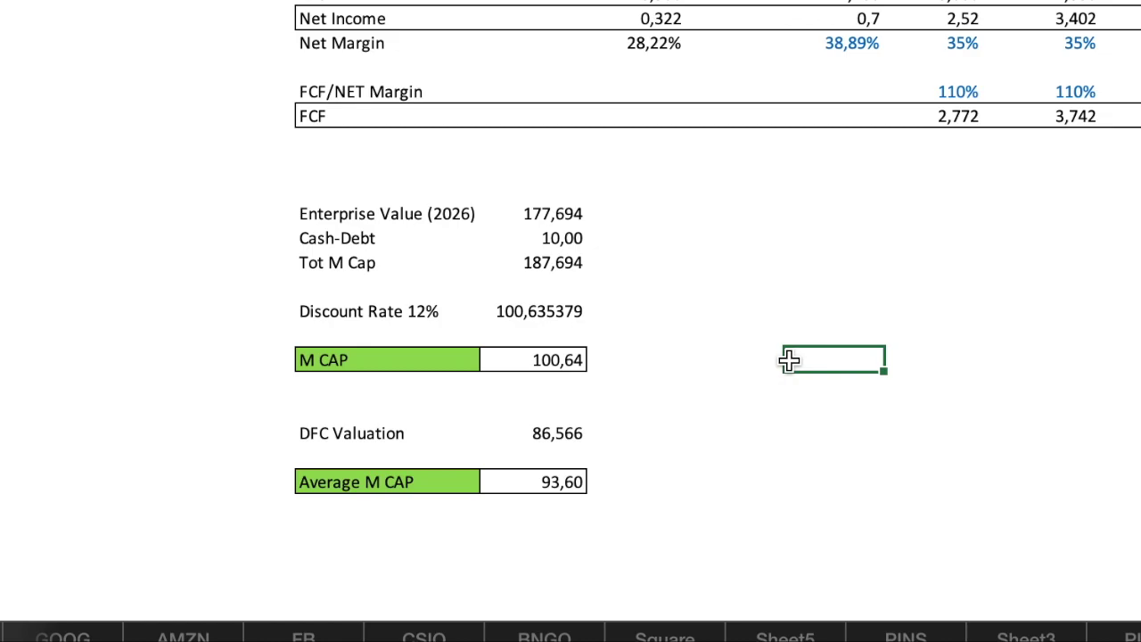
pyautogui.click(941, 364)
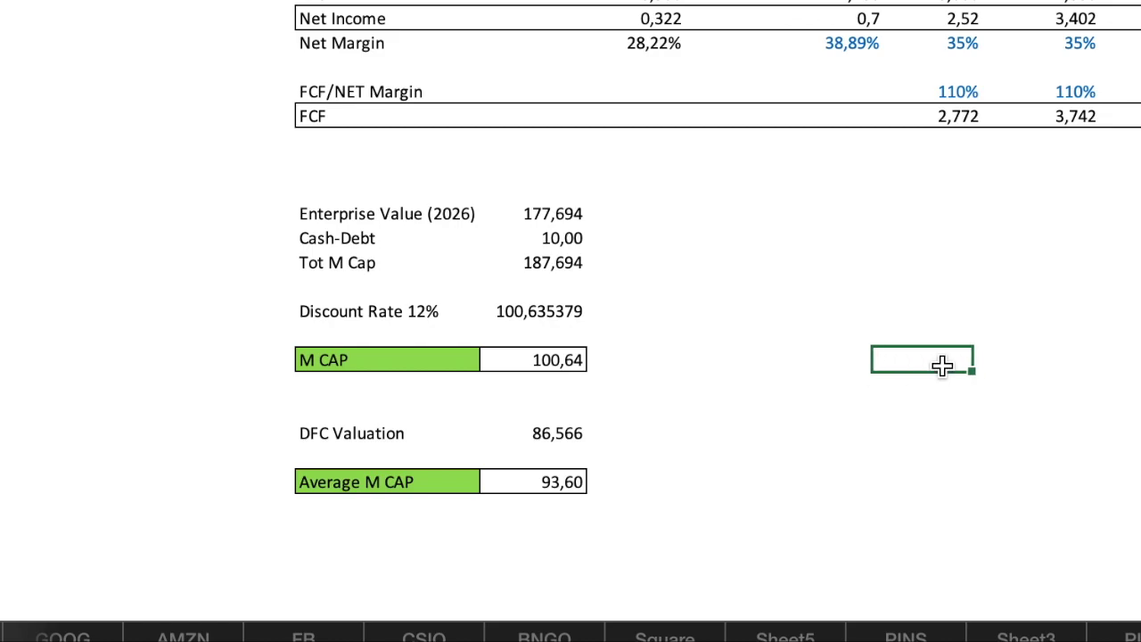
pyautogui.click(830, 360)
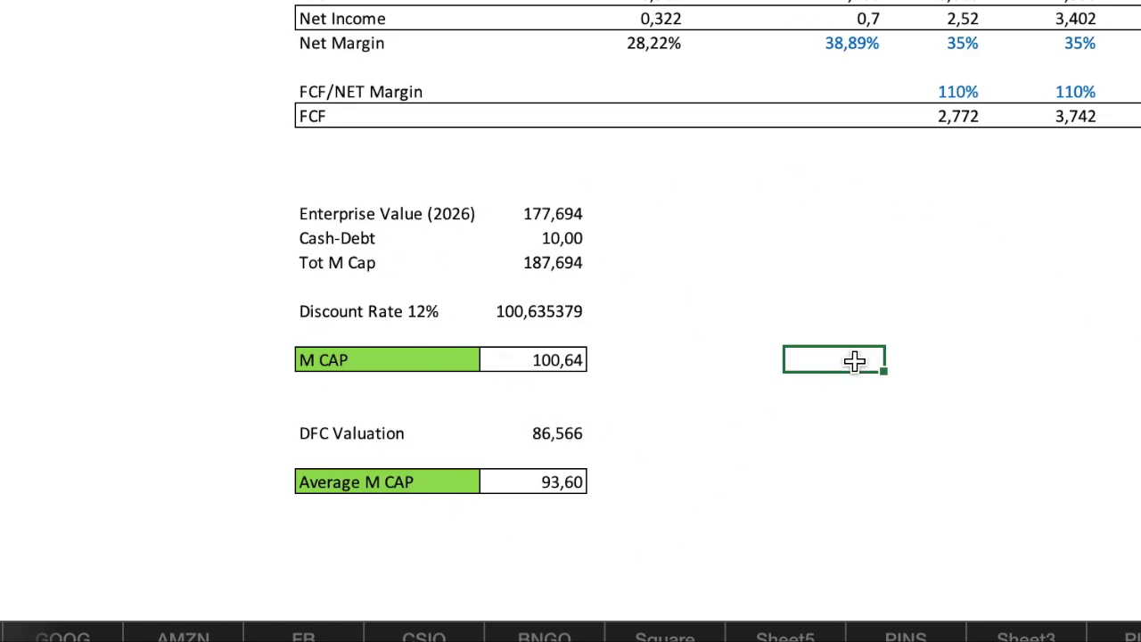
pyautogui.click(991, 366)
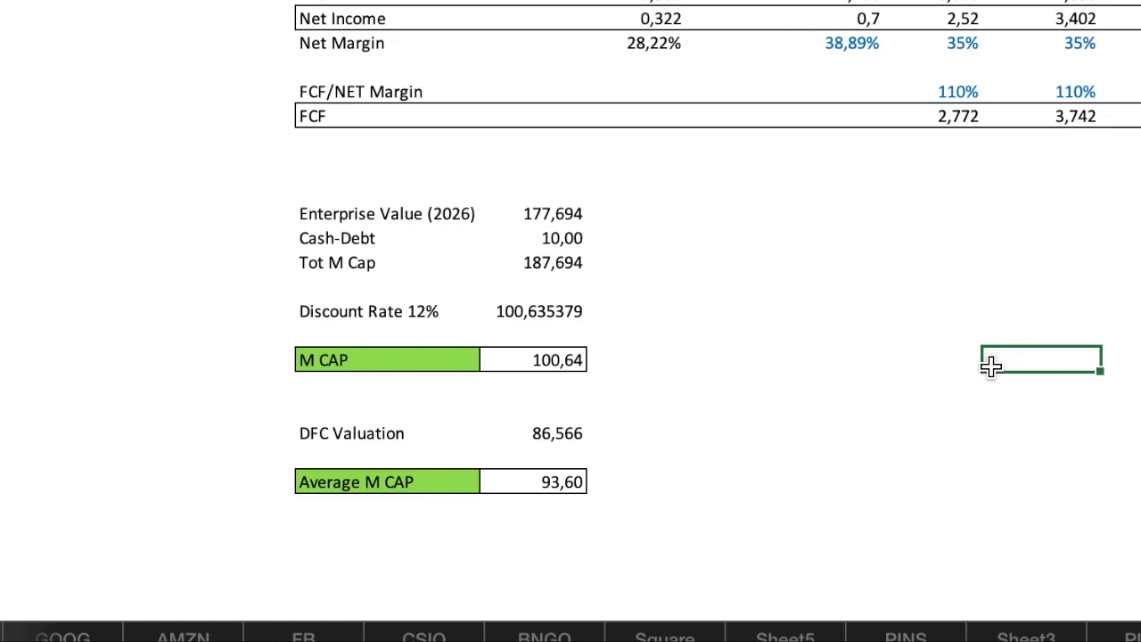
pyautogui.click(831, 356)
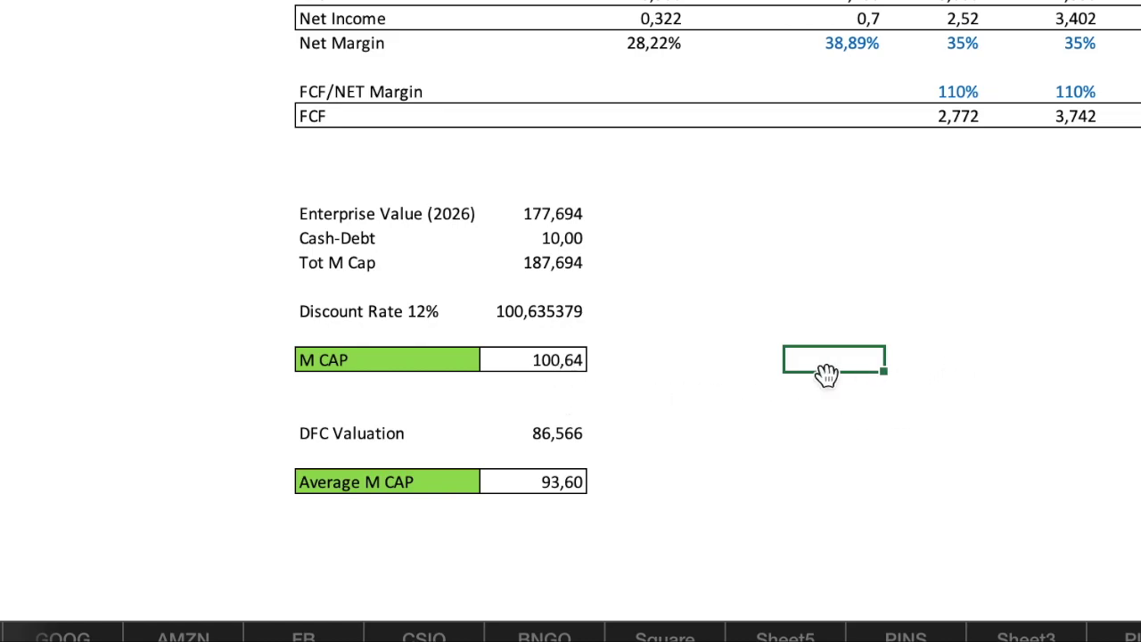
pyautogui.click(529, 364)
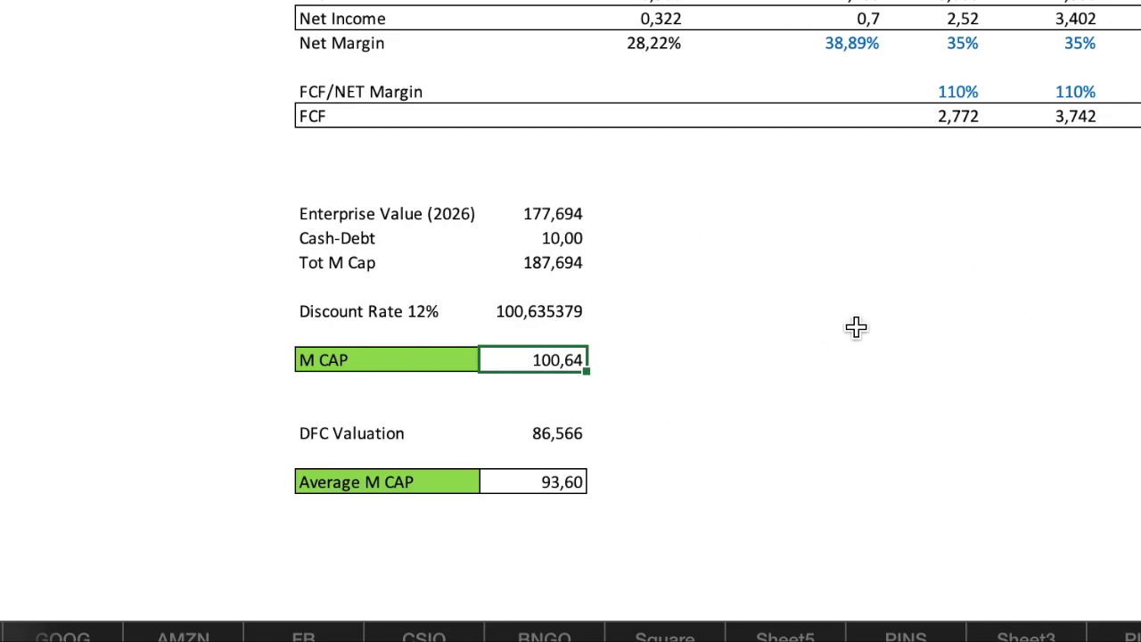
pyautogui.click(808, 357)
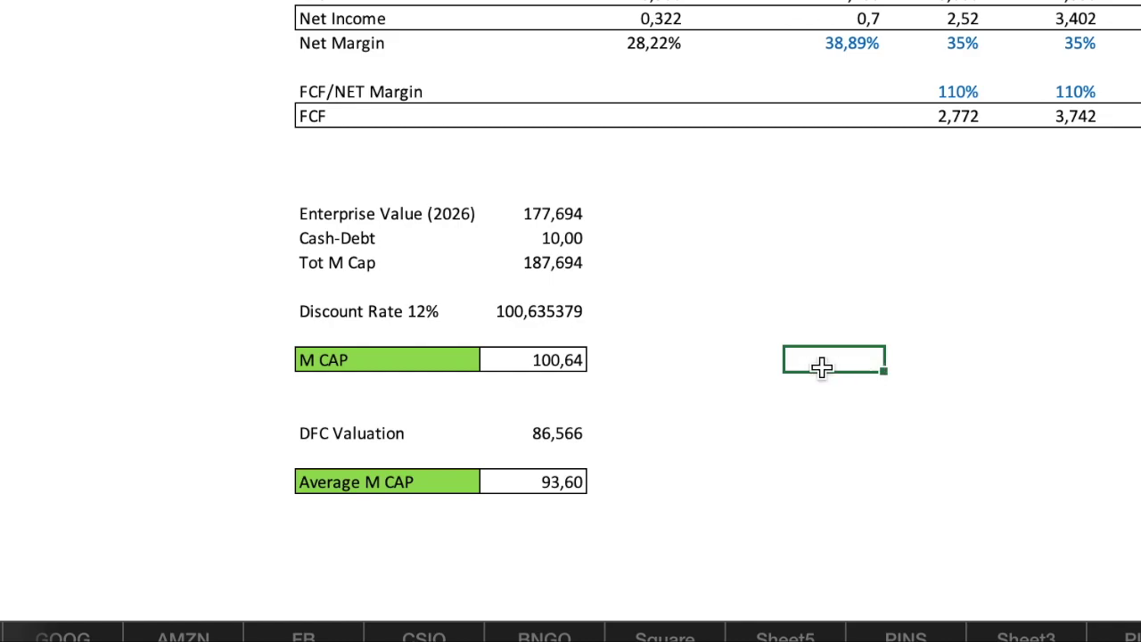
pyautogui.click(562, 359)
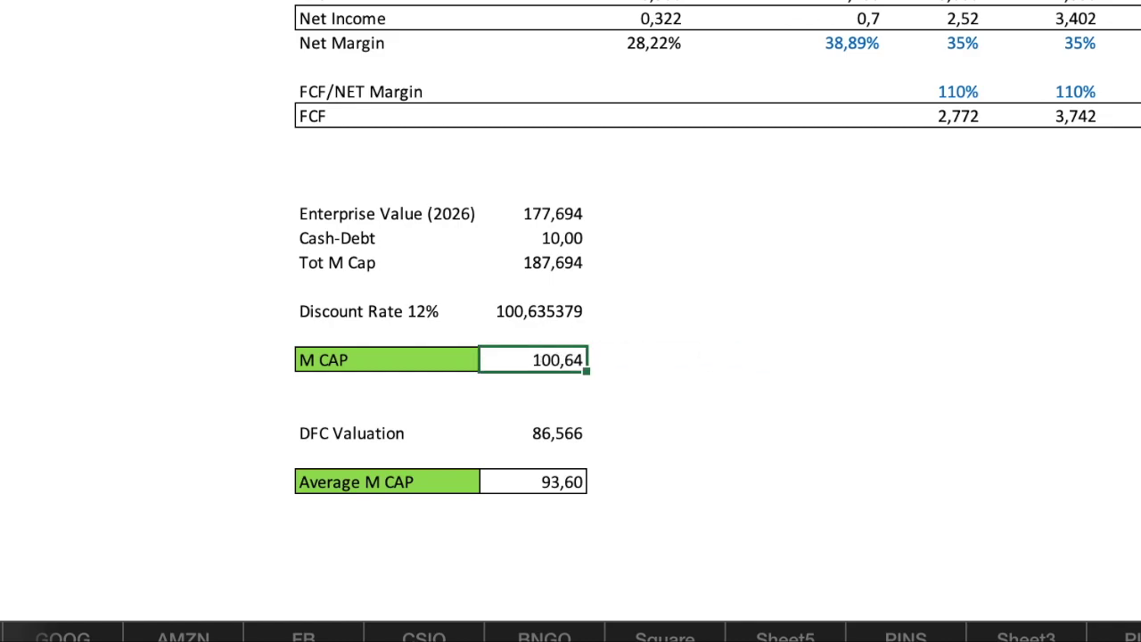
pyautogui.click(814, 358)
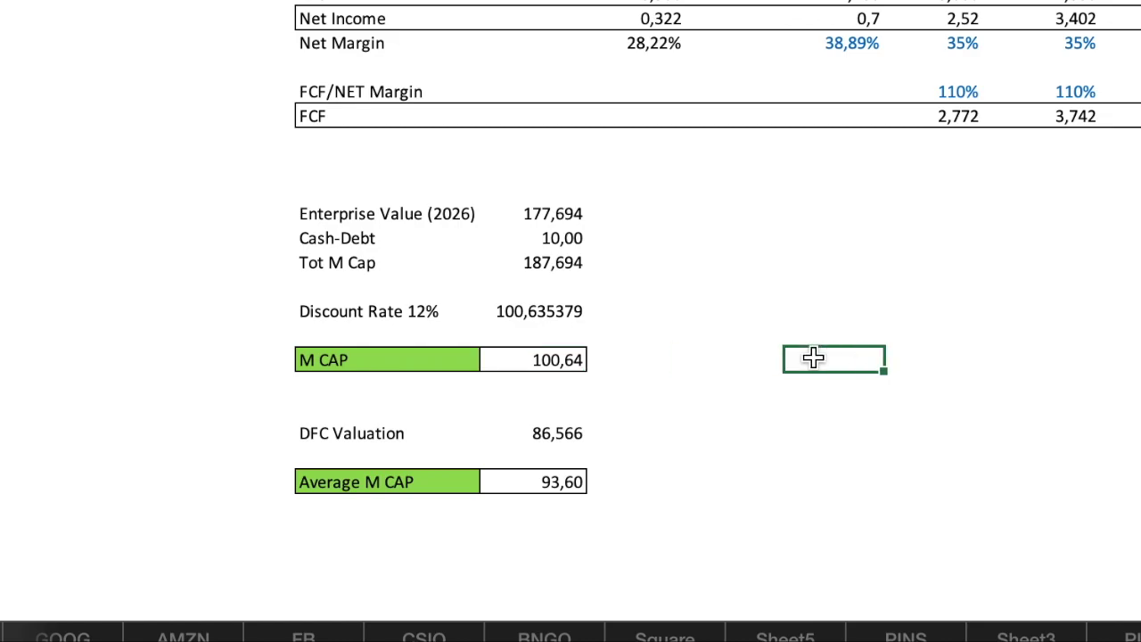
pyautogui.click(566, 361)
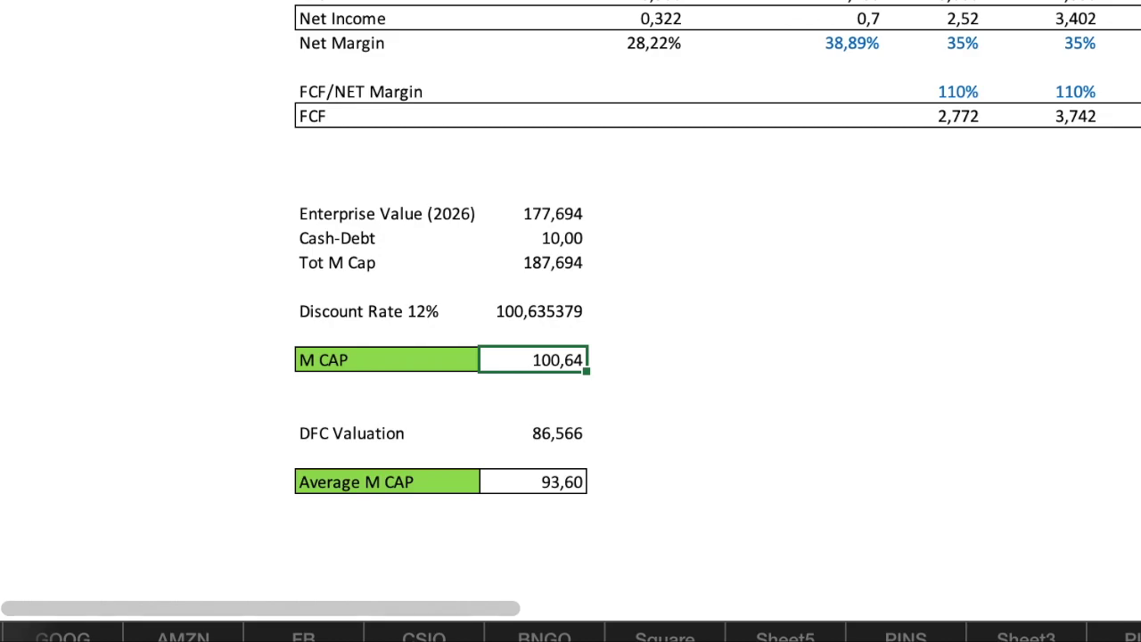
pyautogui.click(825, 370)
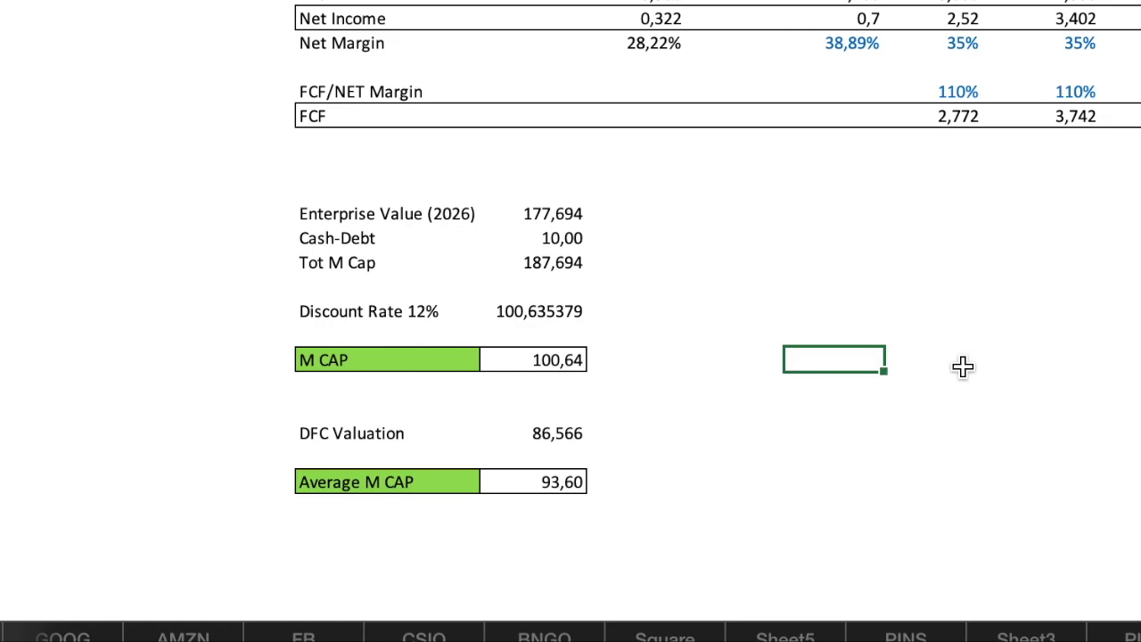
pyautogui.click(963, 367)
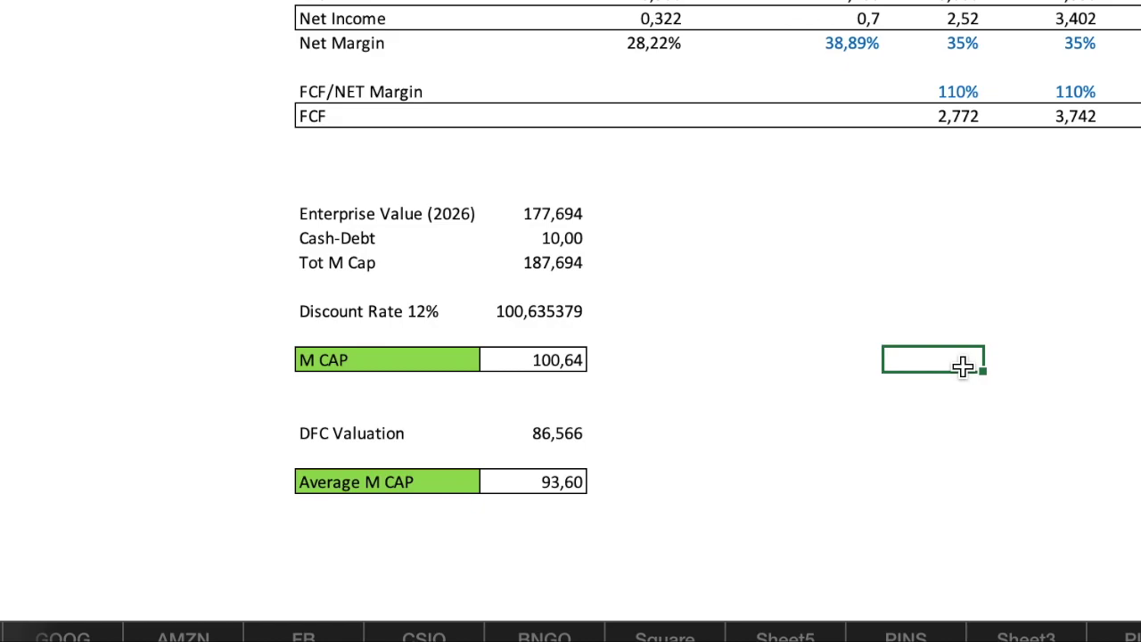
pyautogui.click(517, 364)
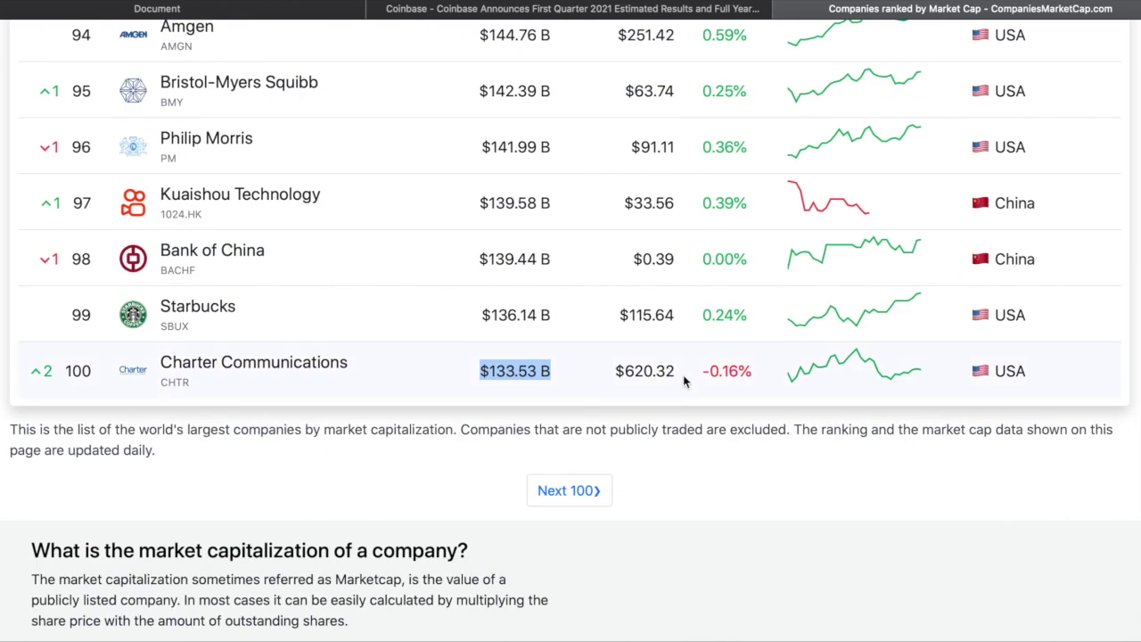
# - Skim the market-cap ranking, then return to the COIN sheet (M CAP 100,64, DFC 86,566, average 93,60)
pyautogui.scroll(20, 683, 374)
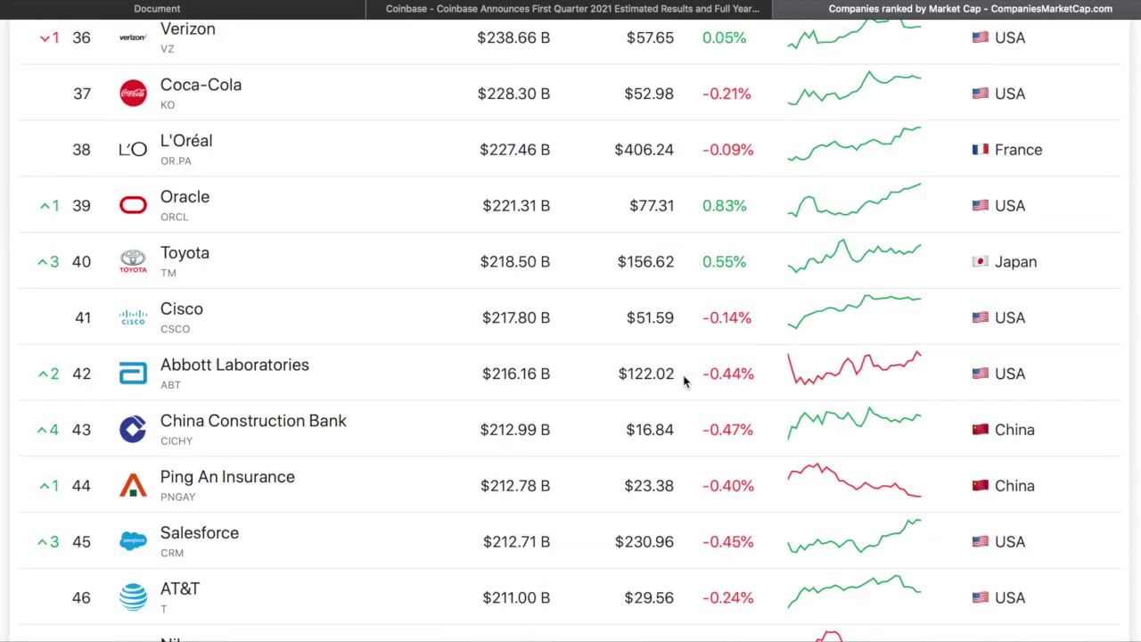
pyautogui.scroll(20, 683, 376)
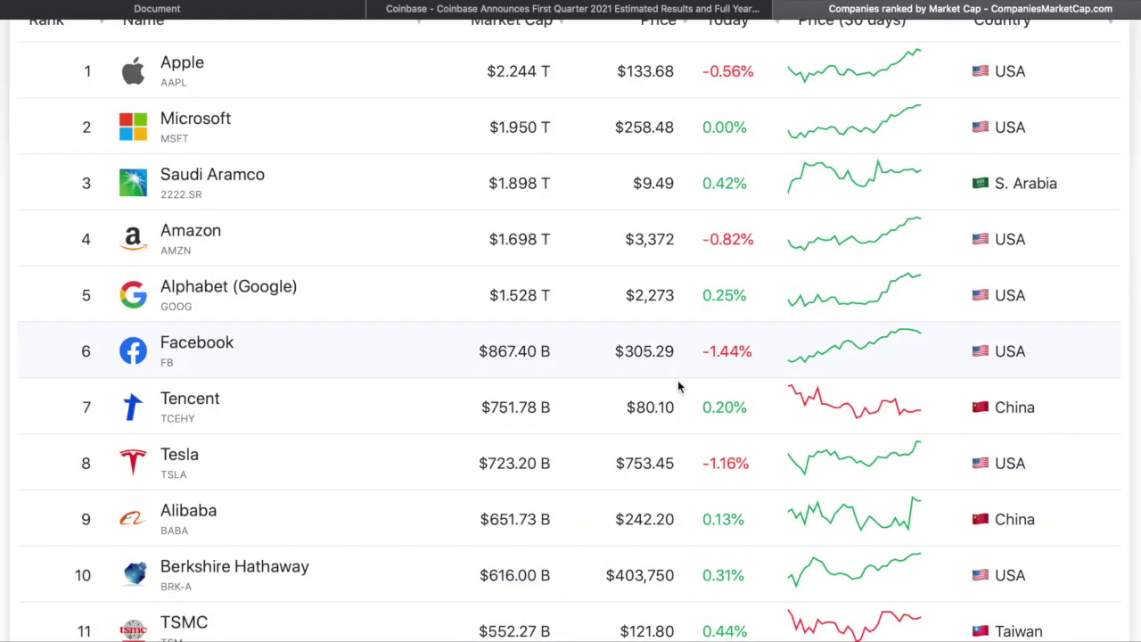
pyautogui.scroll(-3, 607, 580)
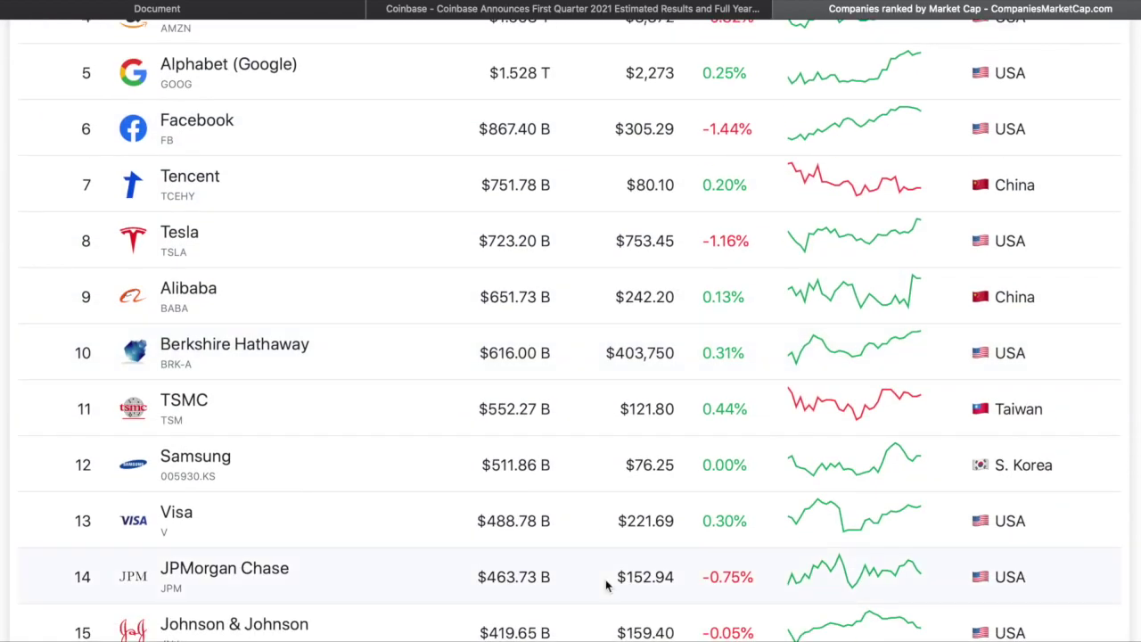
pyautogui.scroll(5, 683, 471)
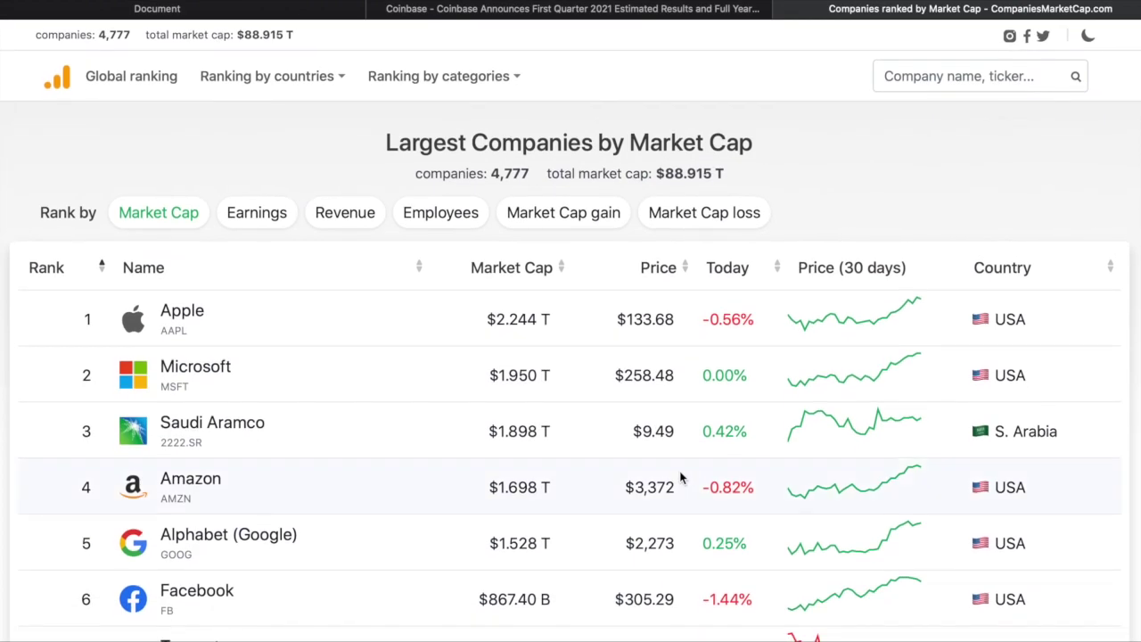
pyautogui.scroll(-1, 677, 482)
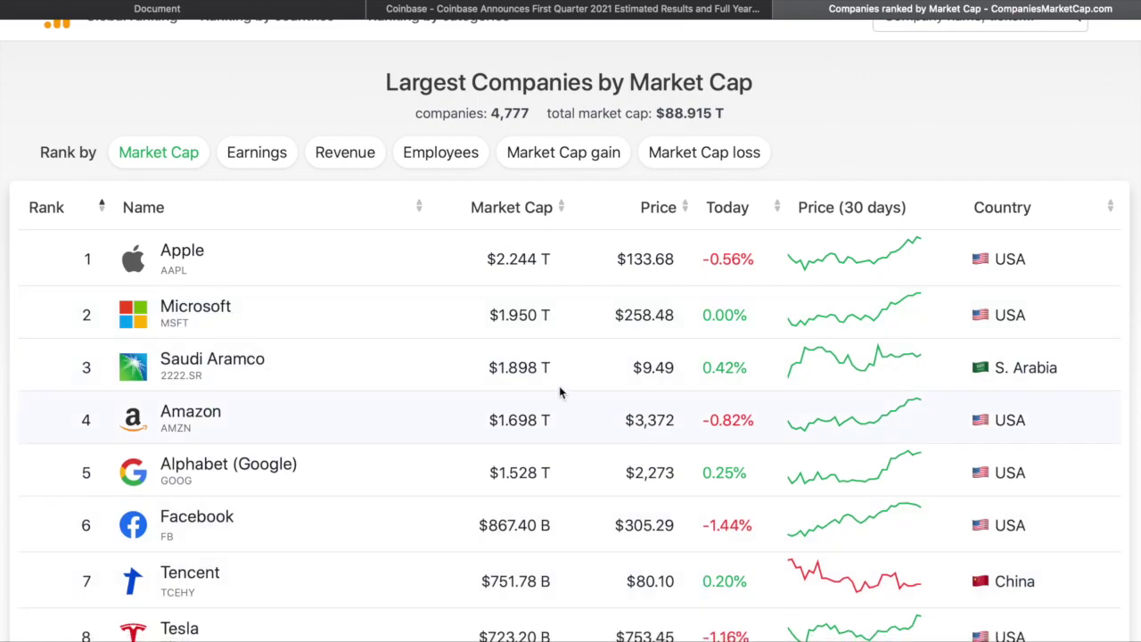
pyautogui.scroll(-2, 453, 449)
pyautogui.hotkey('ctrl', 'Left')
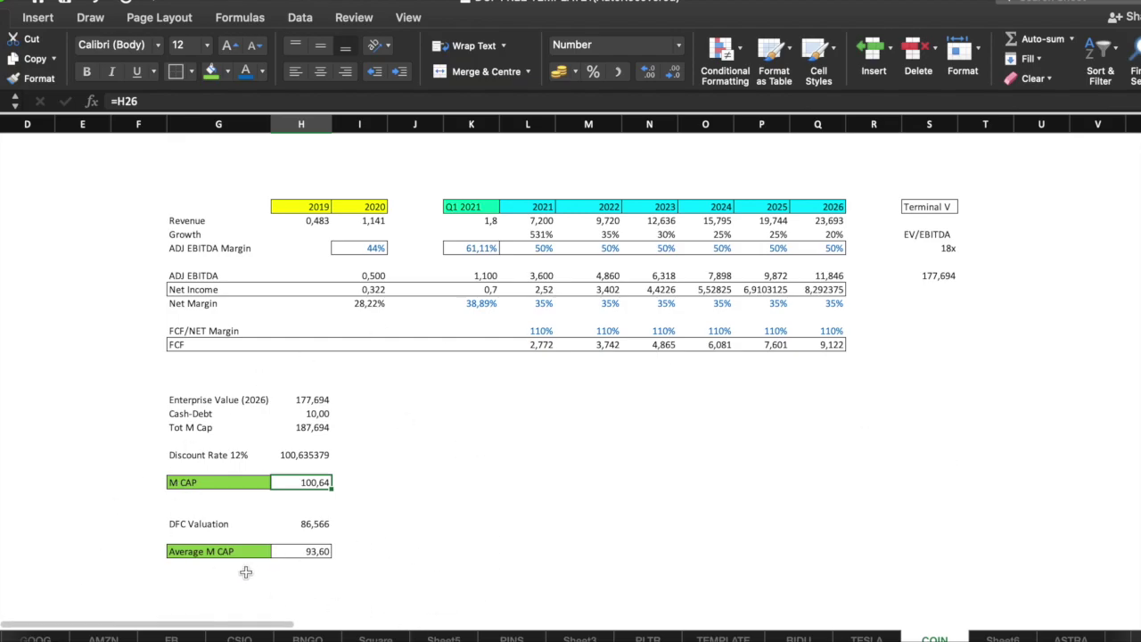
pyautogui.click(514, 565)
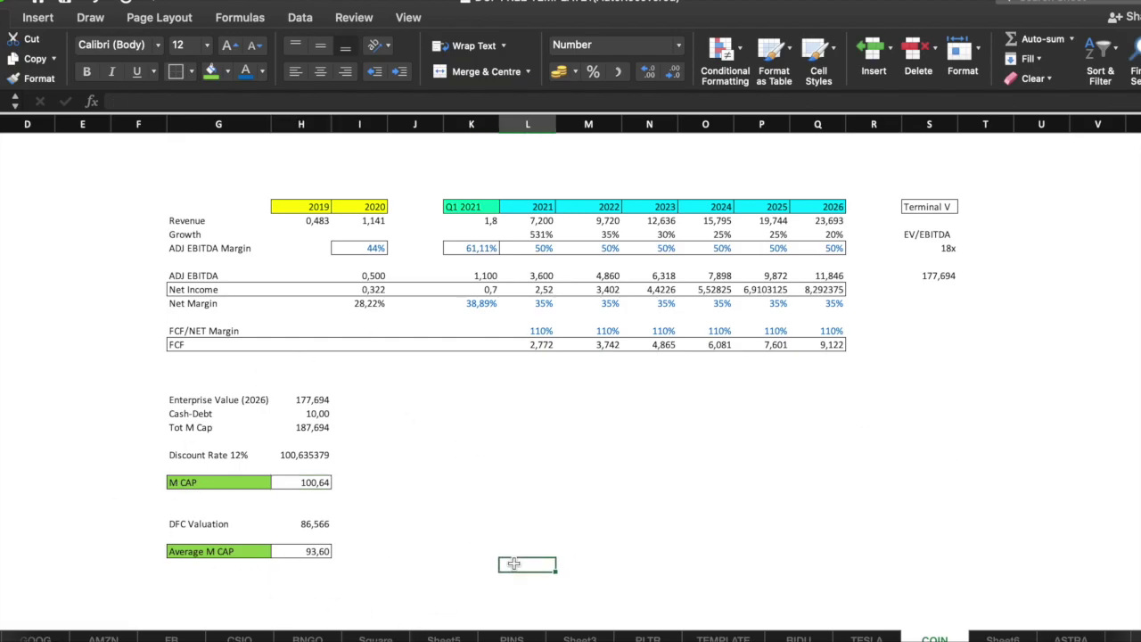
pyautogui.click(518, 497)
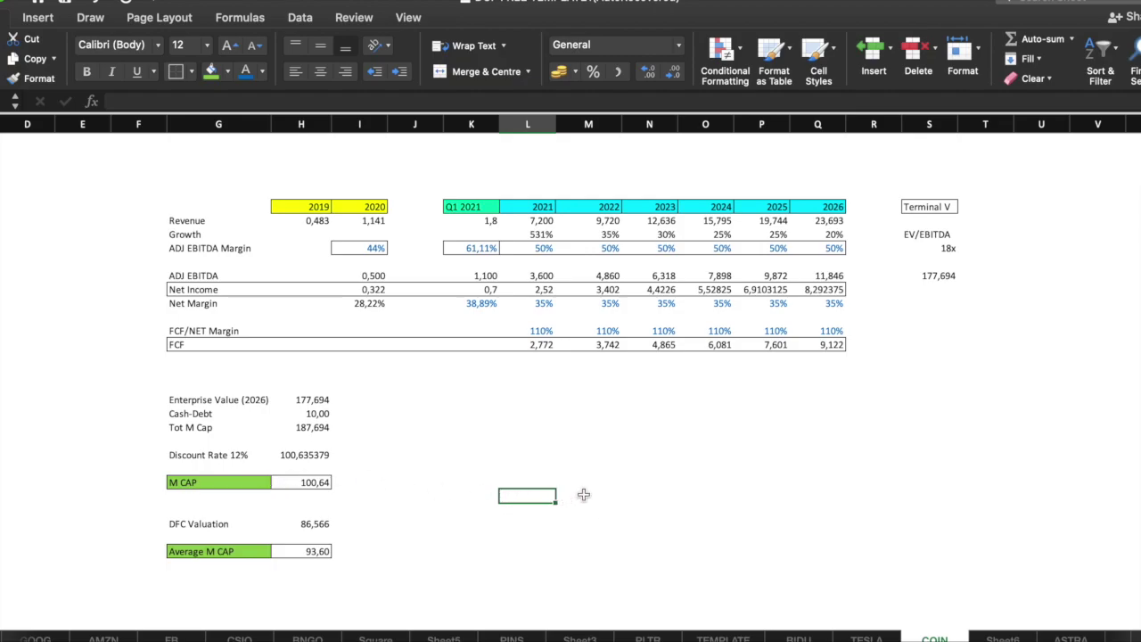
pyautogui.click(470, 483)
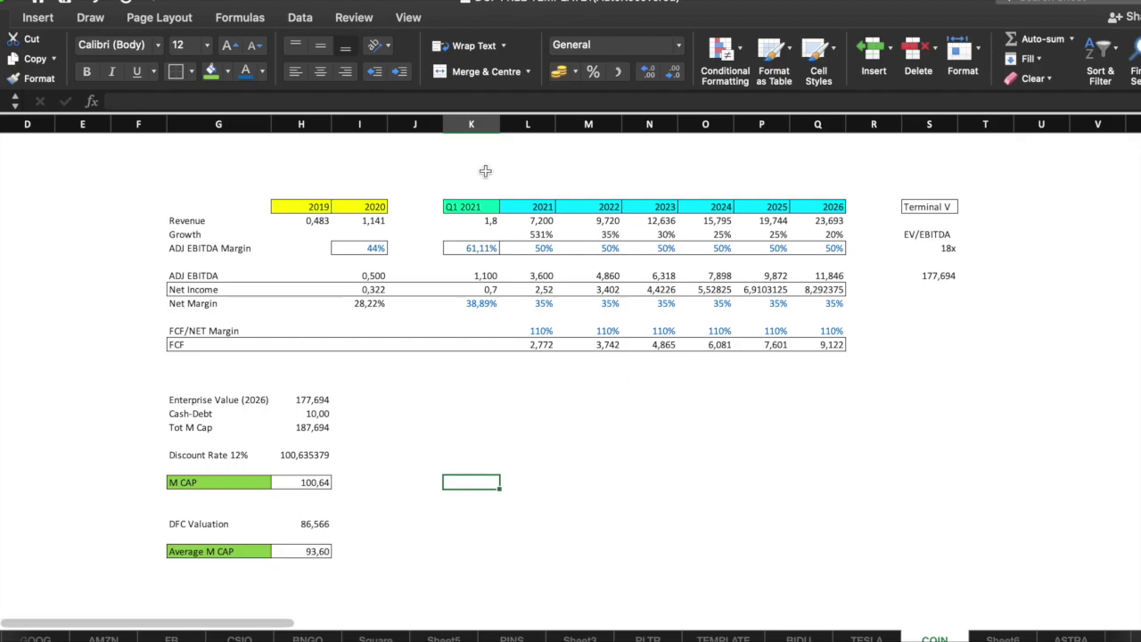
pyautogui.click(310, 481)
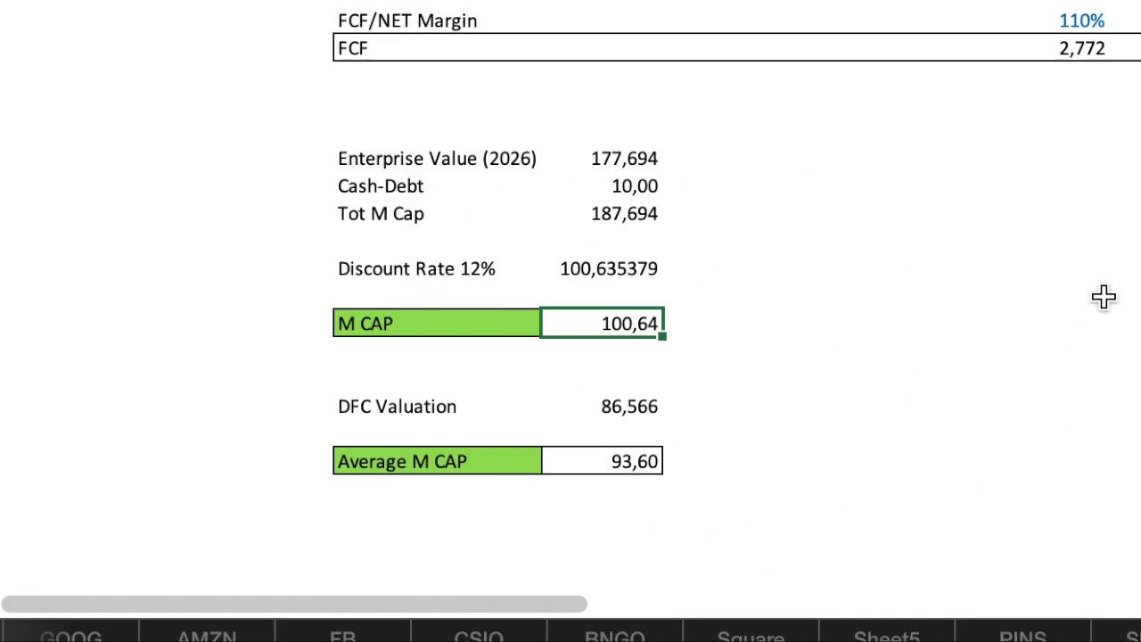
pyautogui.click(1026, 311)
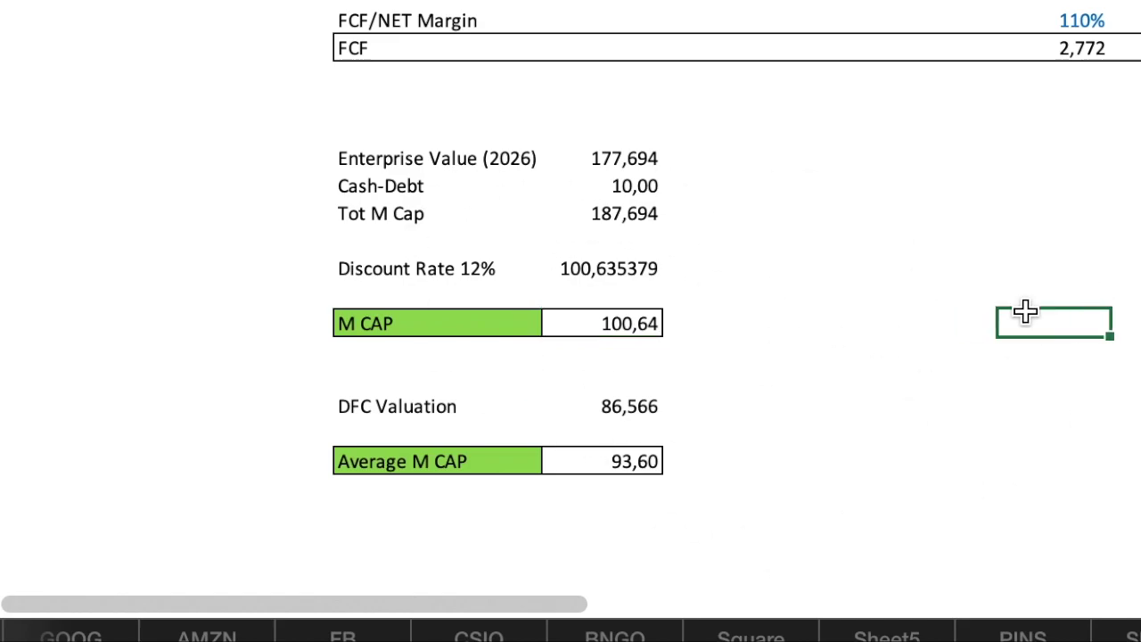
pyautogui.click(589, 330)
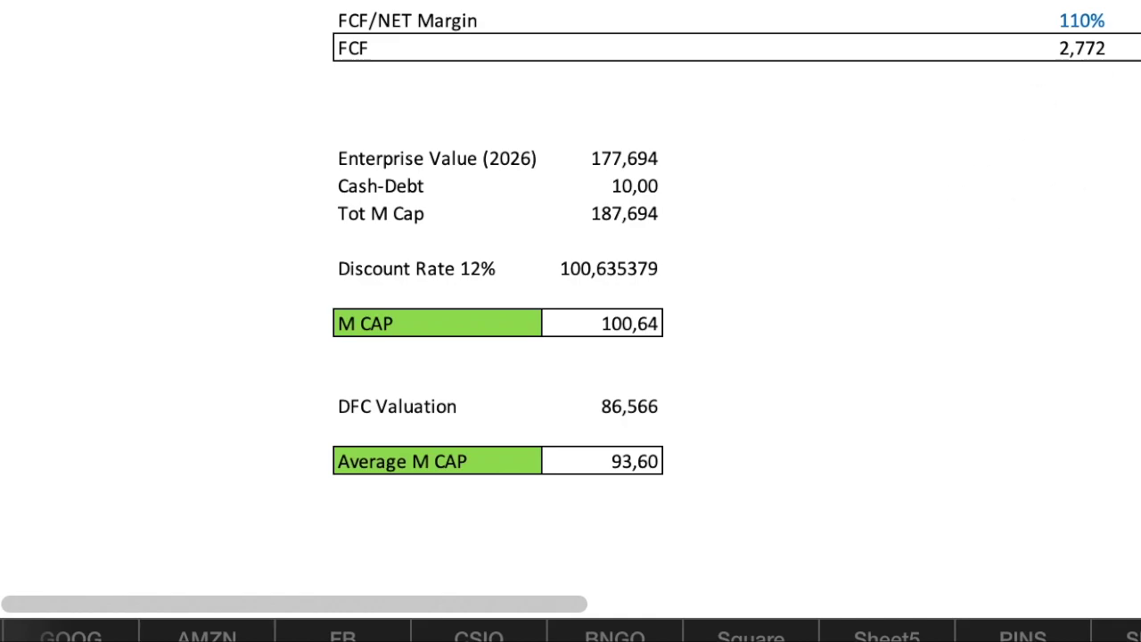
pyautogui.click(935, 341)
pyautogui.click(613, 325)
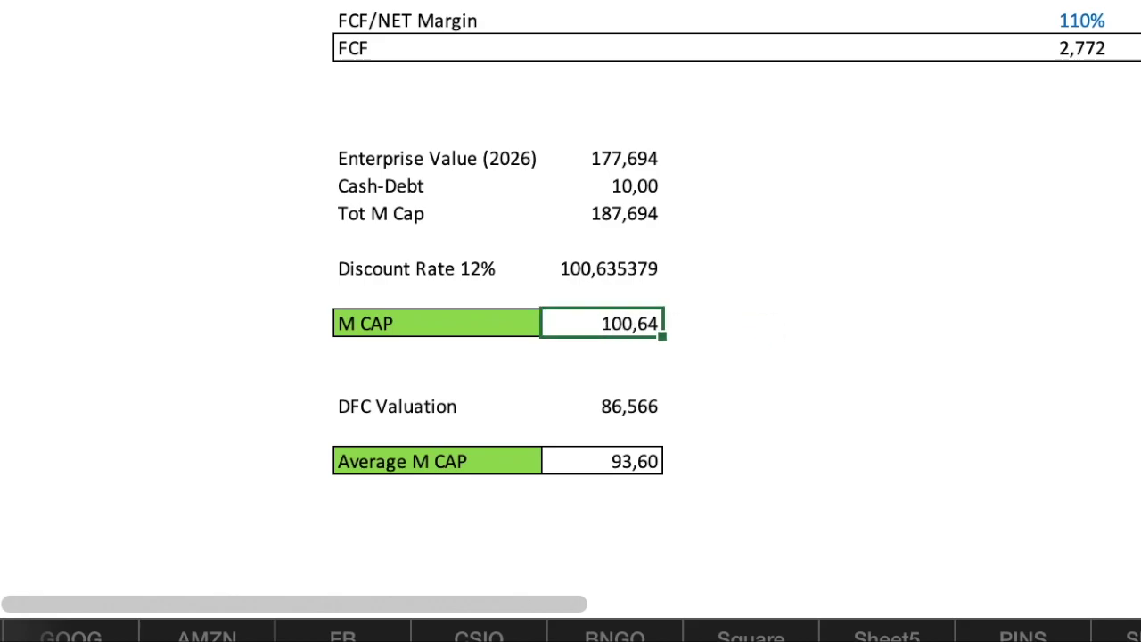
pyautogui.press('Right')
pyautogui.press('Right')
pyautogui.press('Right')
pyautogui.press('Right')
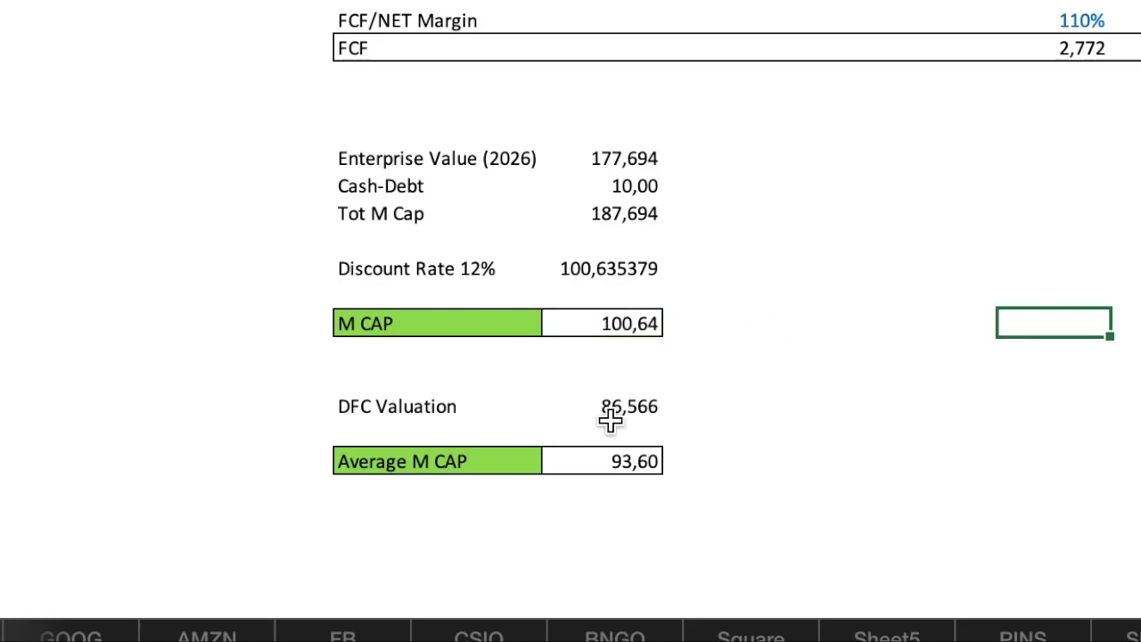
pyautogui.click(627, 327)
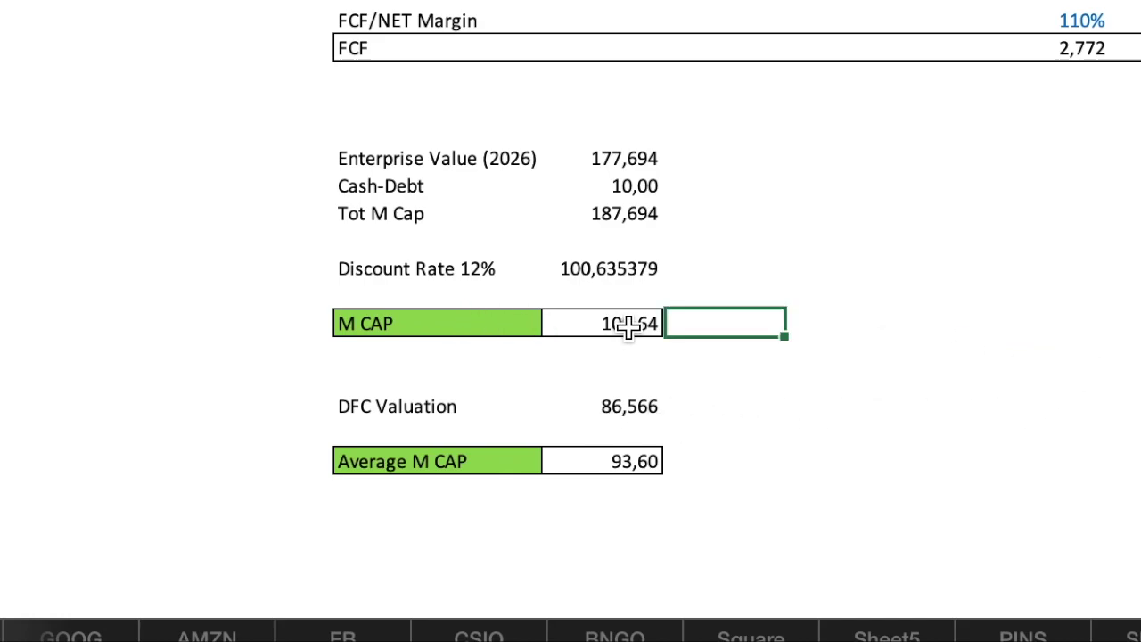
pyautogui.click(947, 317)
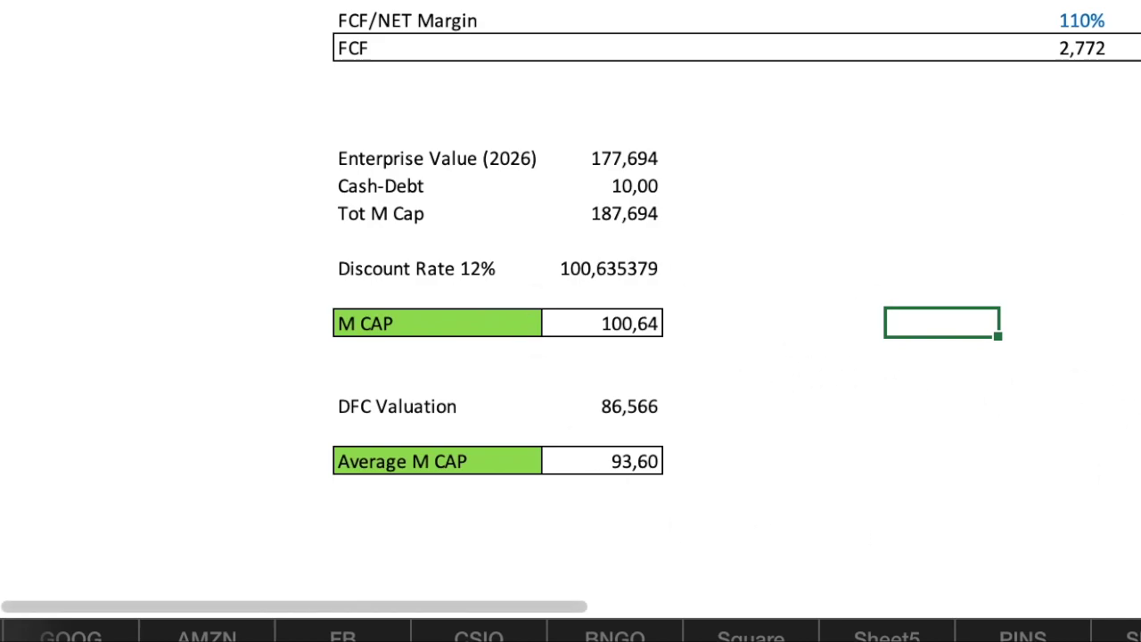
pyautogui.click(590, 322)
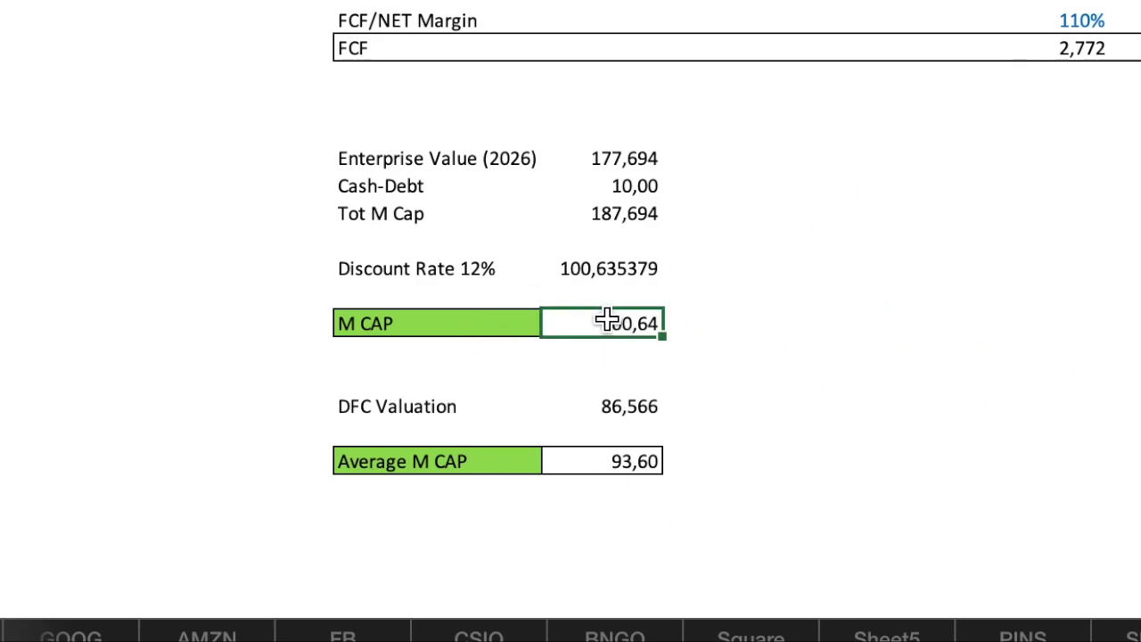
pyautogui.click(947, 327)
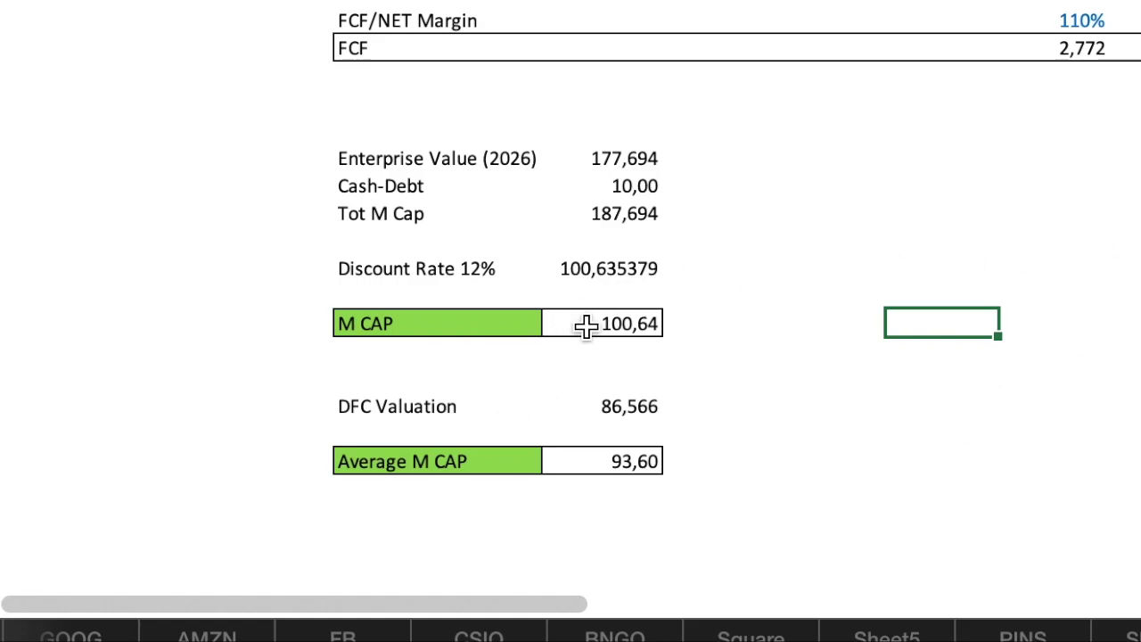
pyautogui.click(1083, 398)
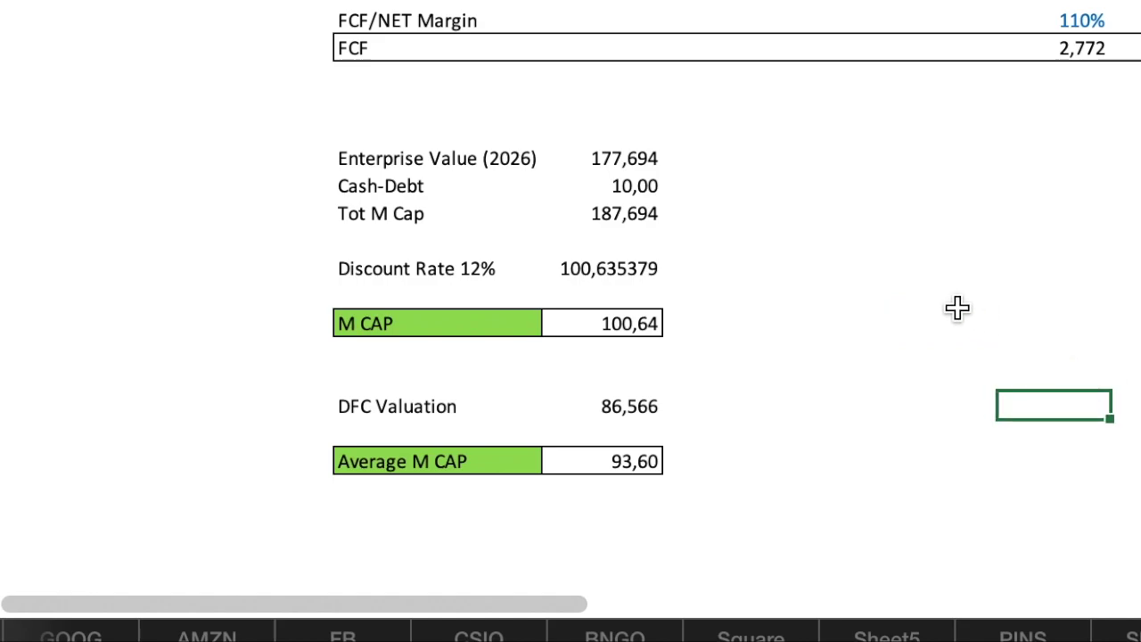
pyautogui.click(892, 322)
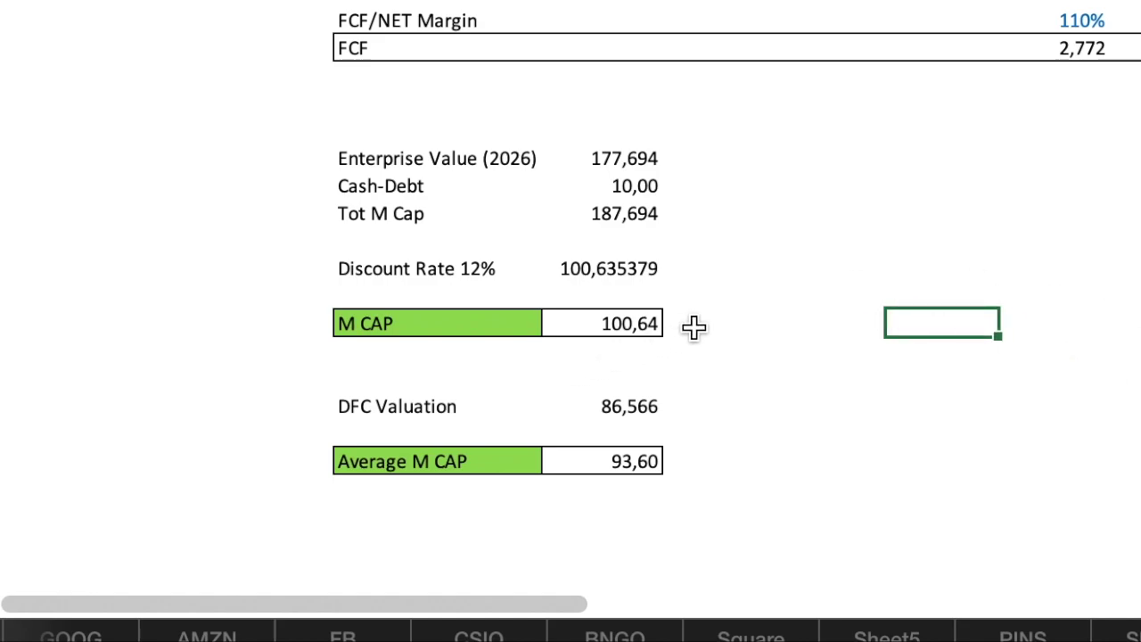